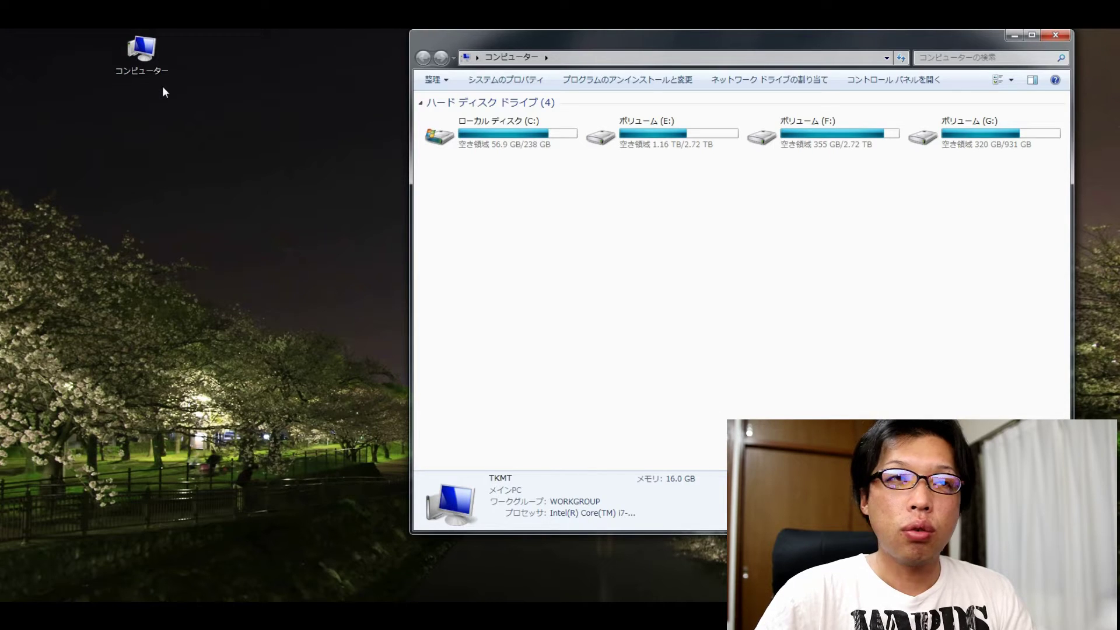
Open Computer Management for this PC, bring its window fully into view and show Disk Management (ディスクの管理).
right_click(143, 60)
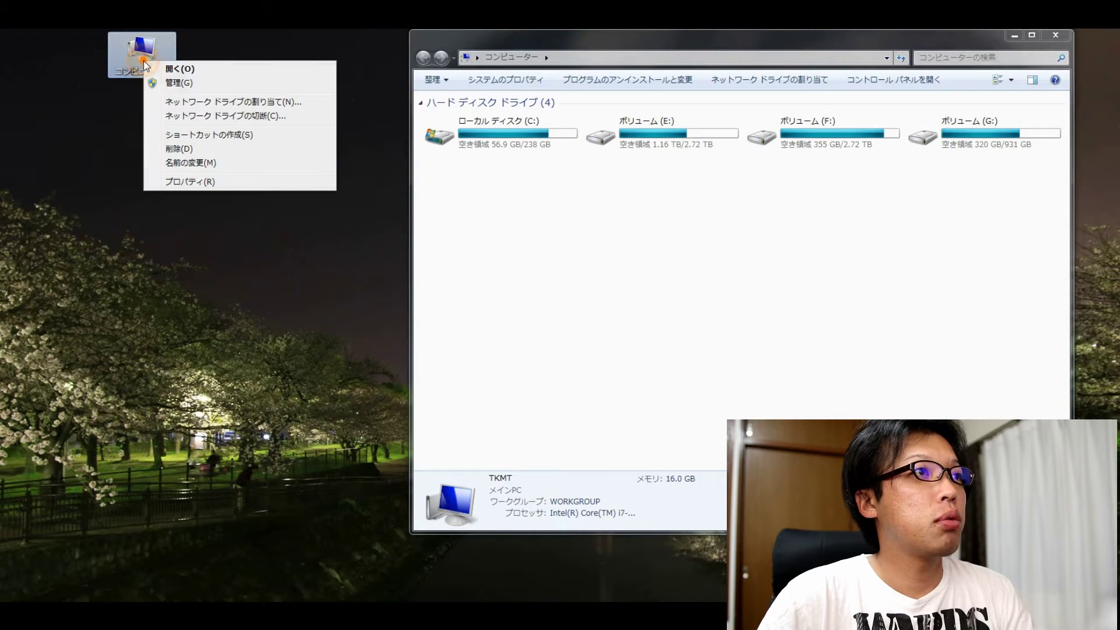
click(182, 86)
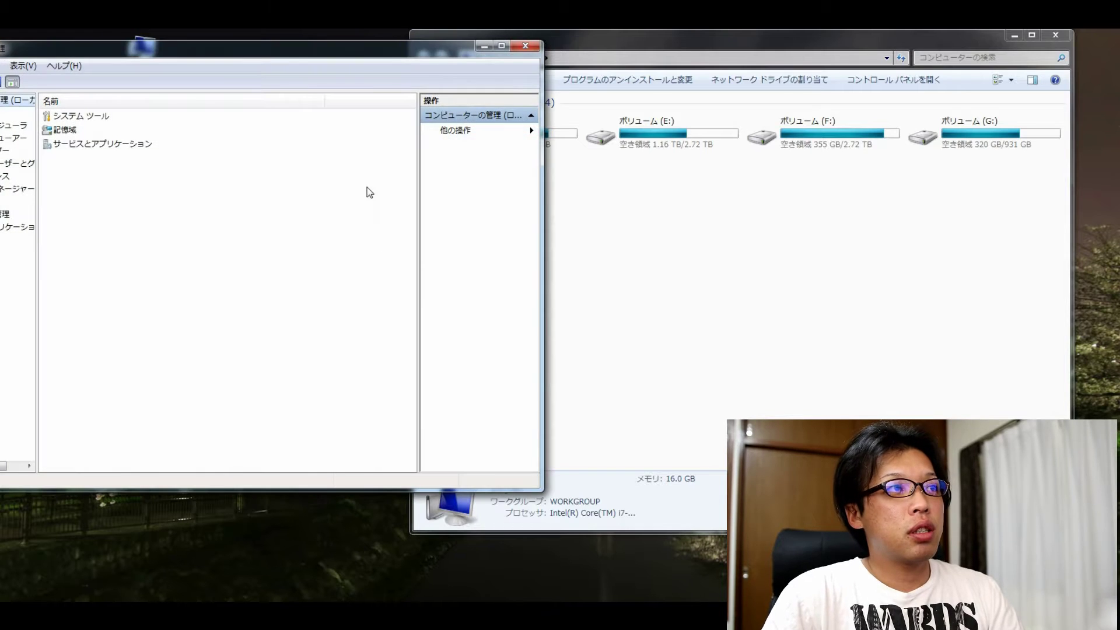
drag(261, 56, 521, 54)
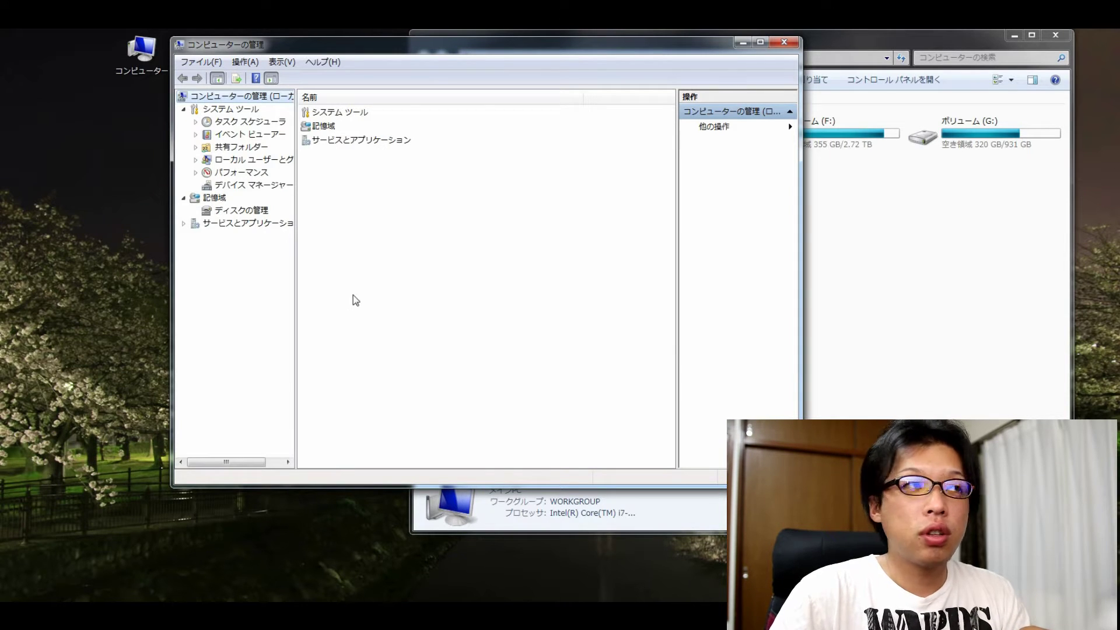
click(250, 210)
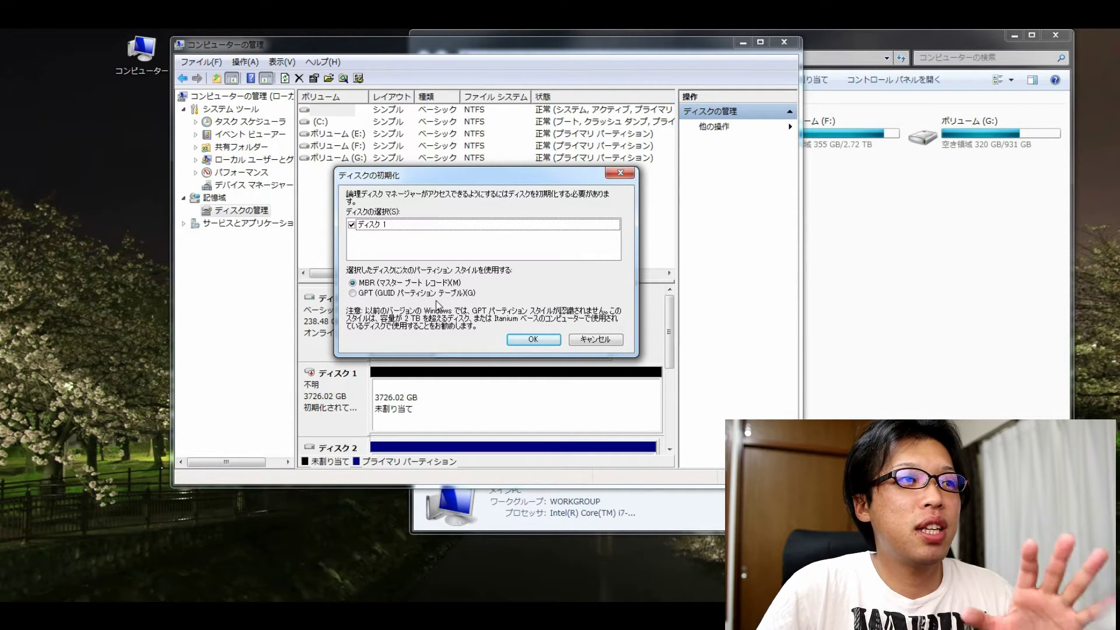
Initialize Disk 1 with the GPT (GUID Partition Table) partition style.
click(410, 293)
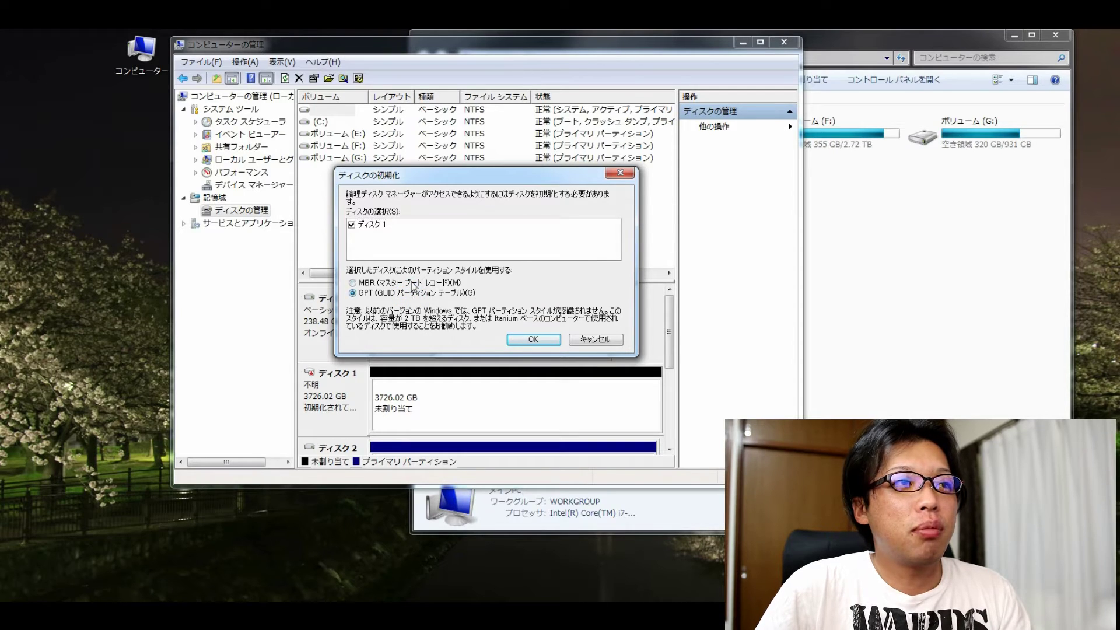
click(411, 291)
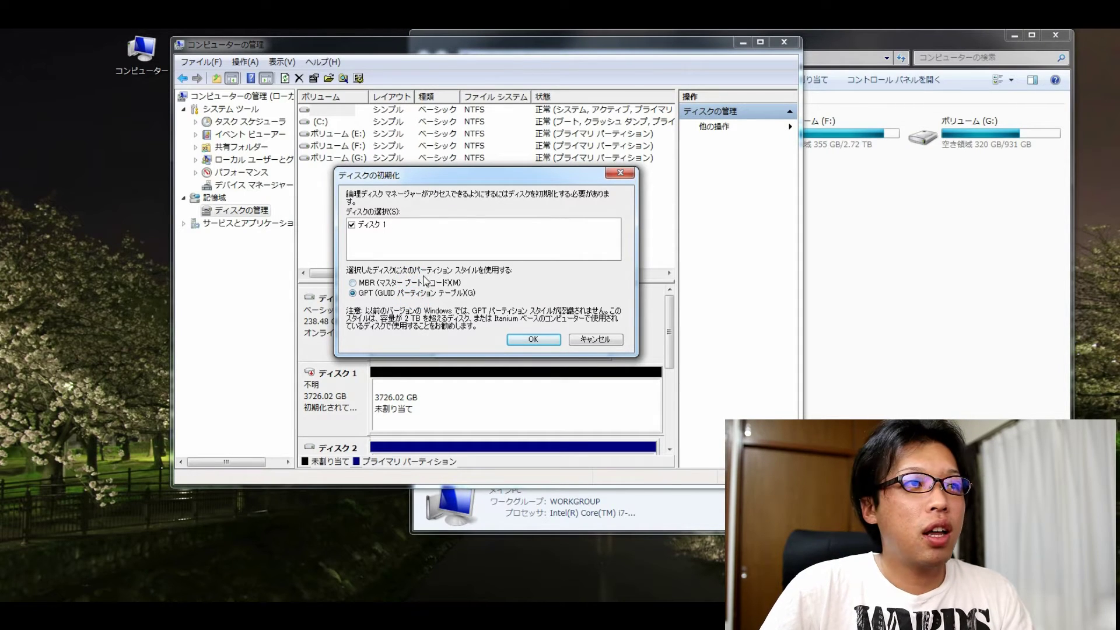
click(424, 284)
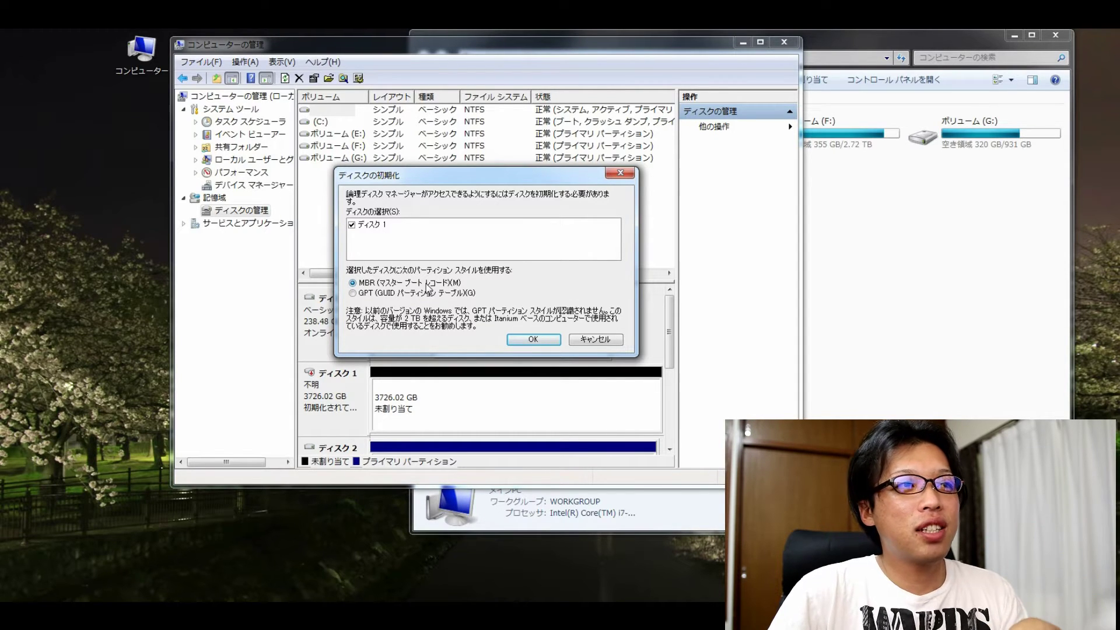
click(422, 295)
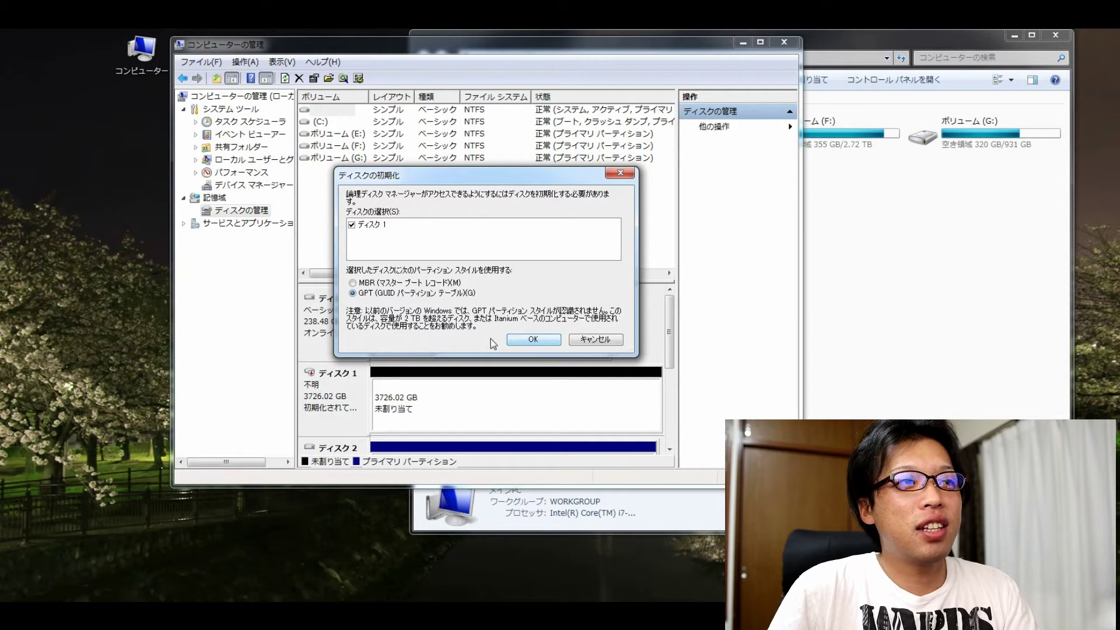
click(534, 343)
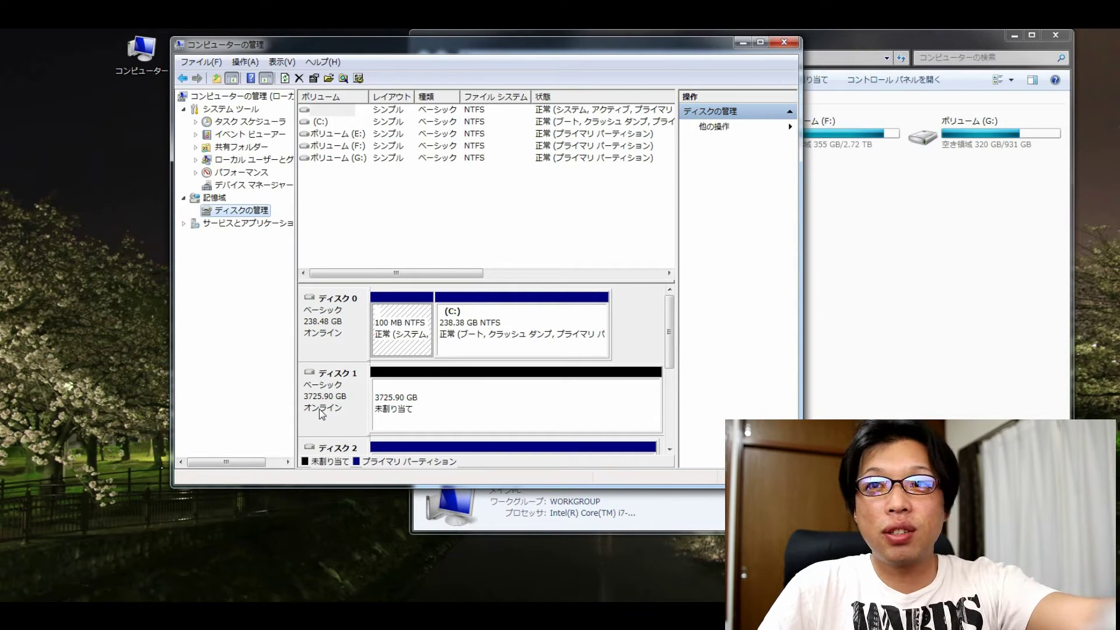
Convert Disk 1 to an MBR disk and back to a GPT disk.
right_click(394, 403)
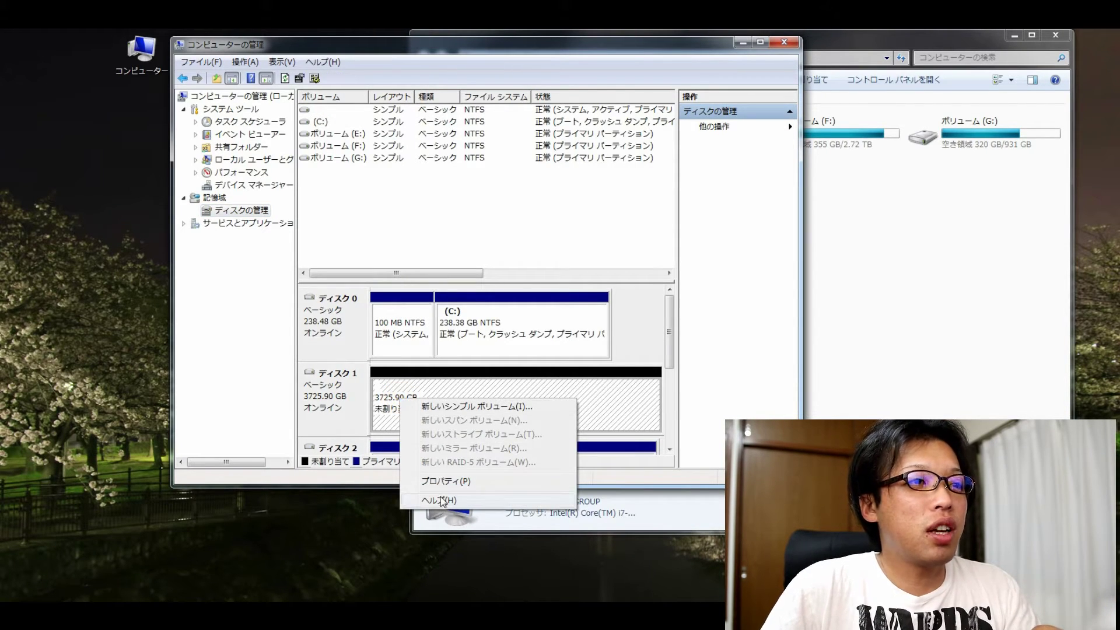
right_click(332, 401)
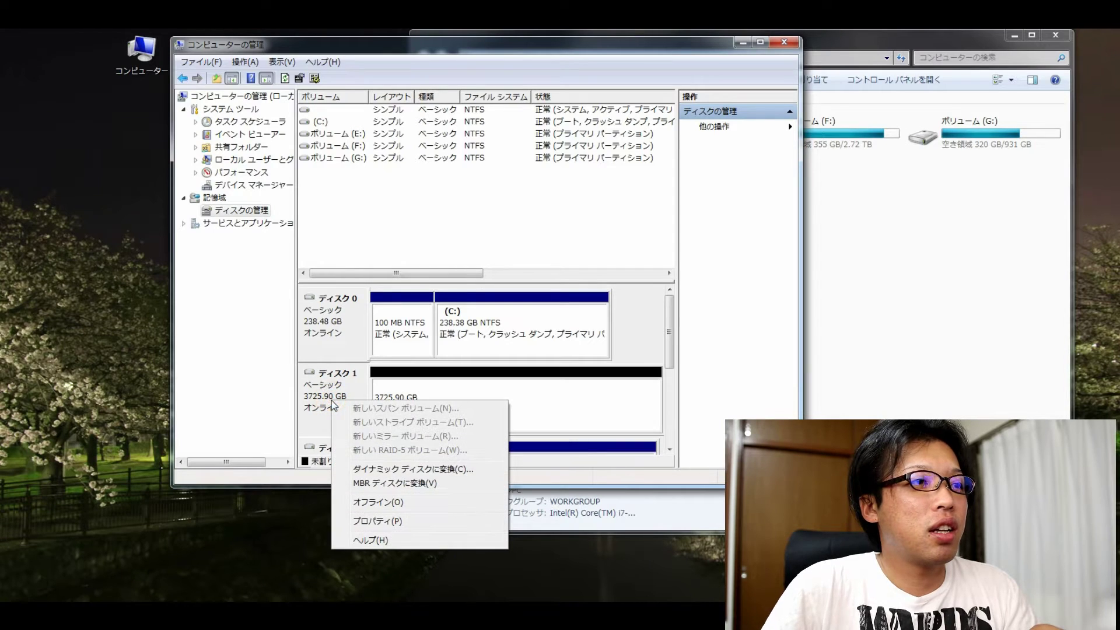
click(394, 484)
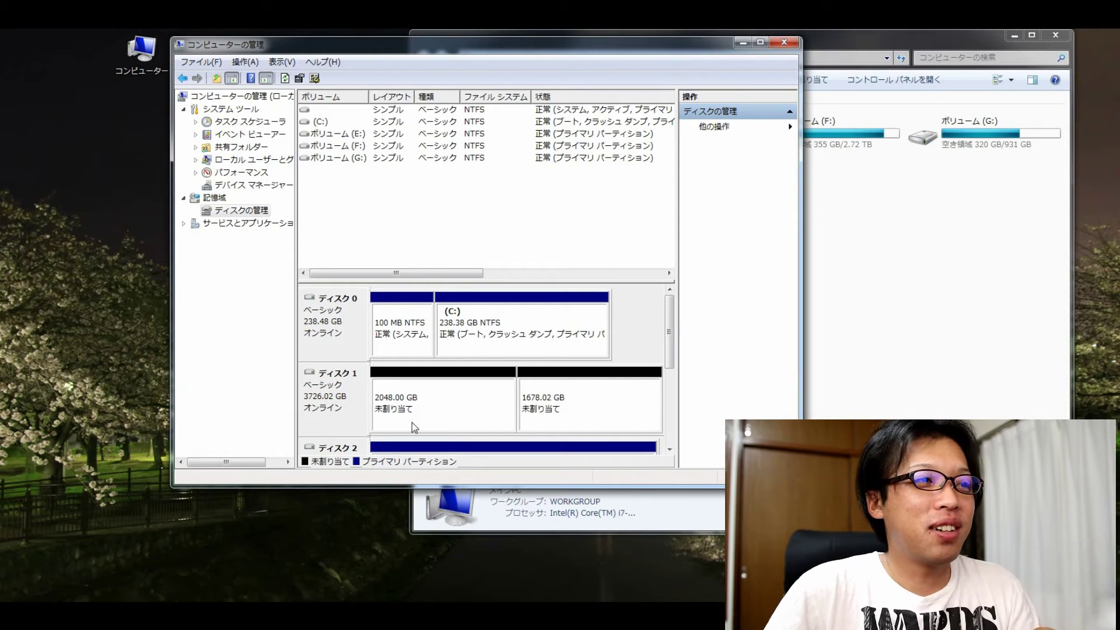
right_click(326, 409)
click(387, 495)
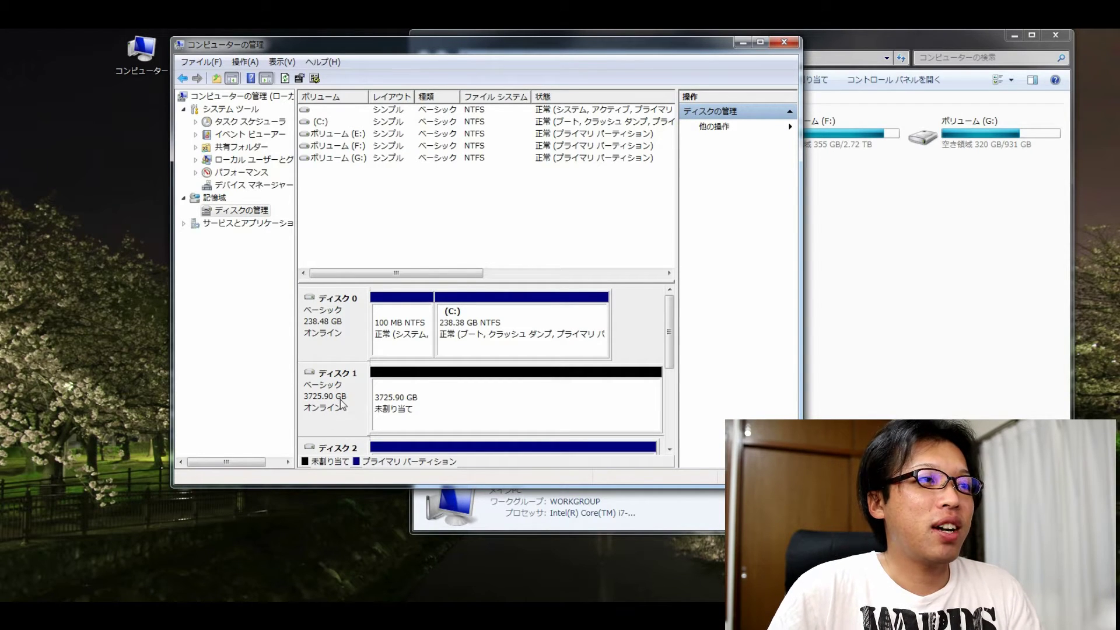
Start a new simple volume in Disk 1's unallocated space, keeping the maximum size of 3815318 MB.
right_click(447, 407)
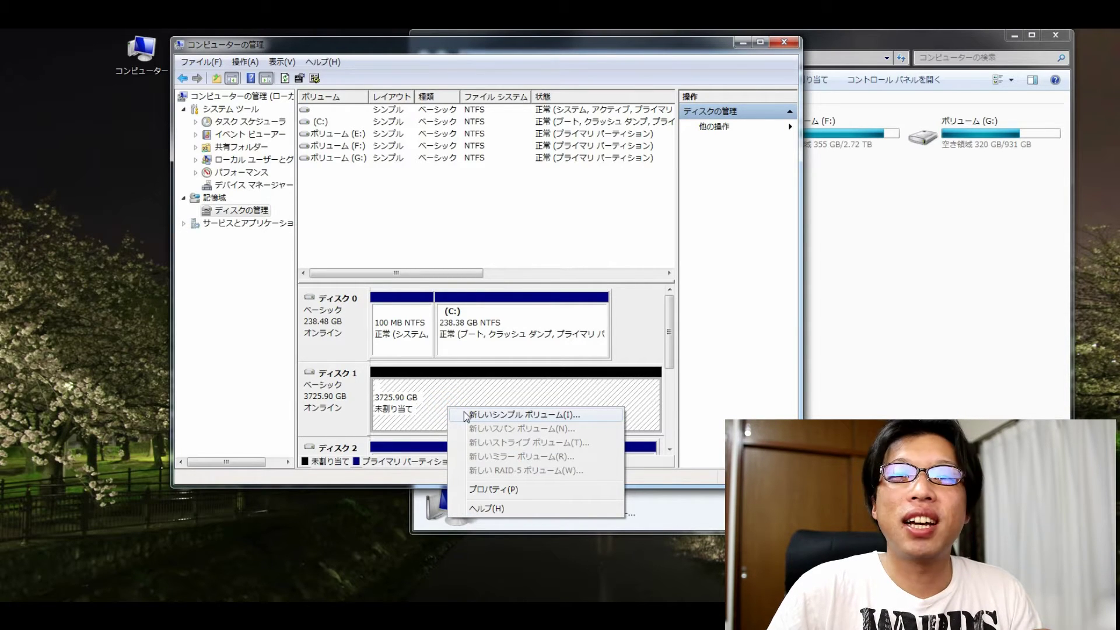
click(466, 415)
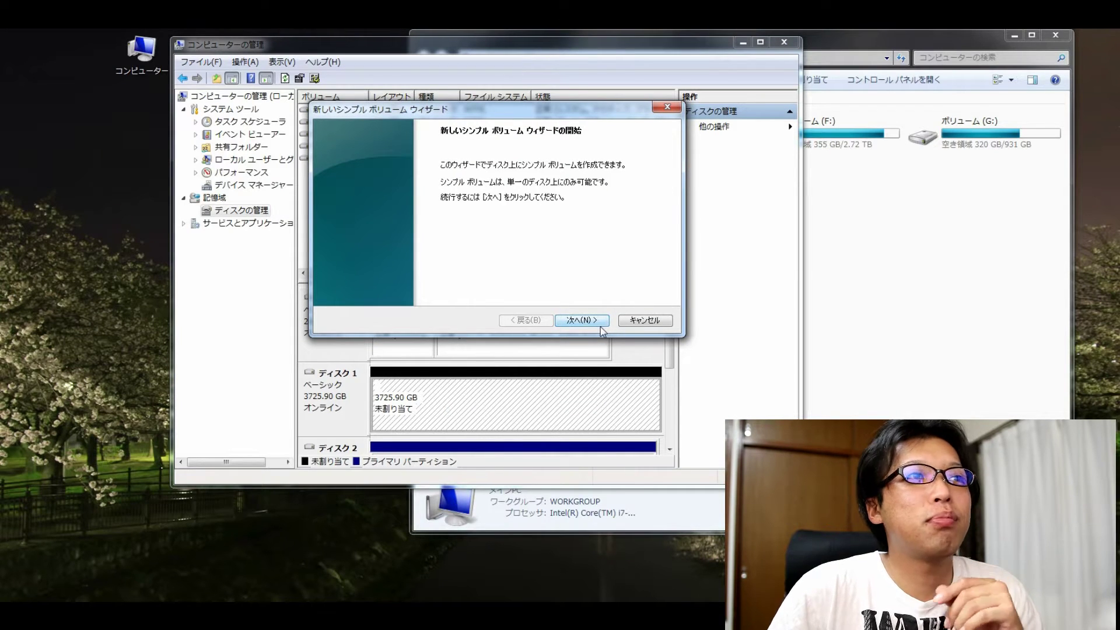
click(583, 320)
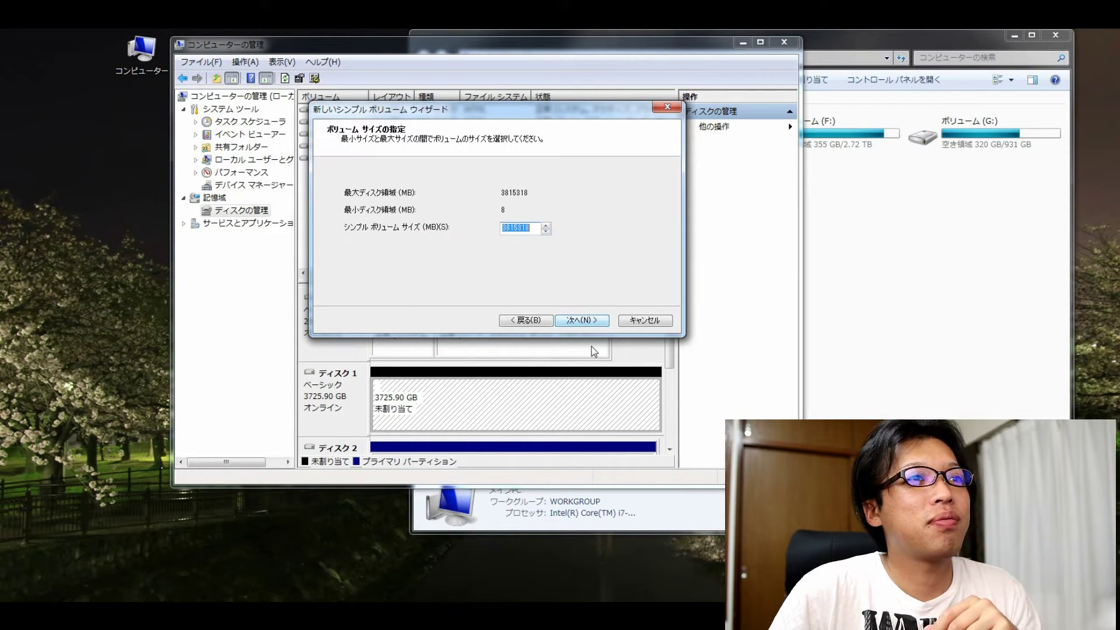
click(594, 321)
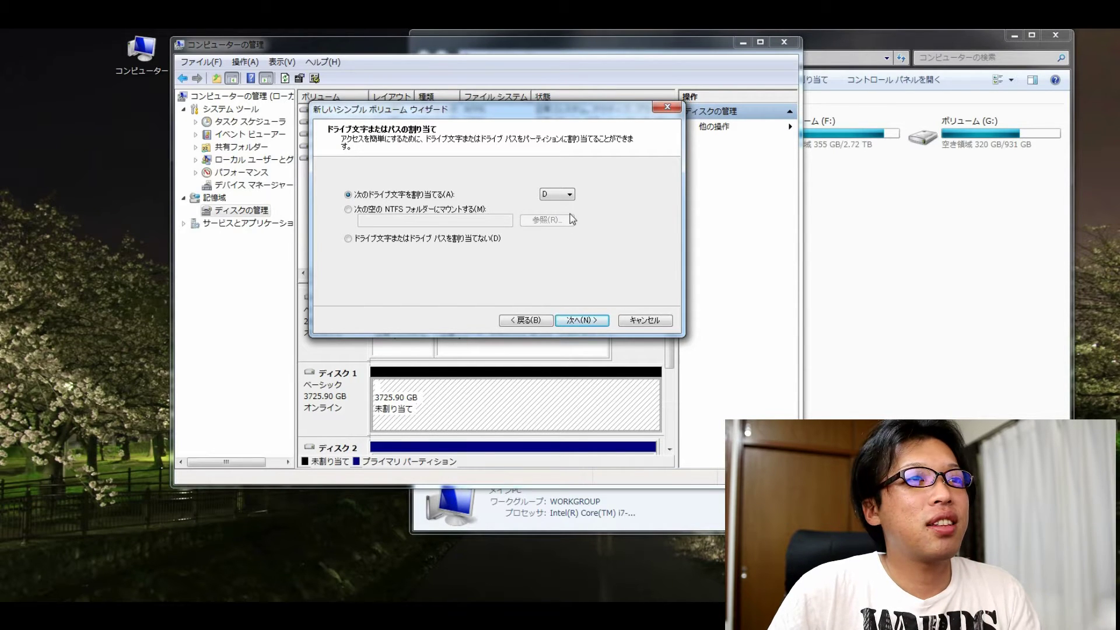
Assign drive letter H to the new volume and create it with an NTFS quick format, default allocation unit and label ボリューム.
click(566, 195)
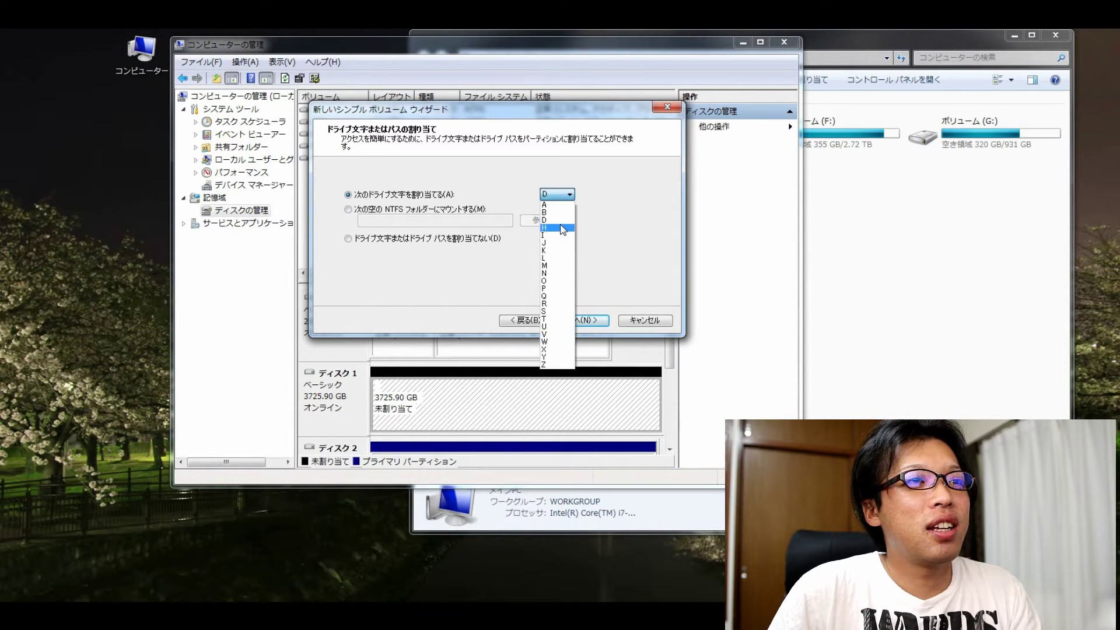
click(557, 228)
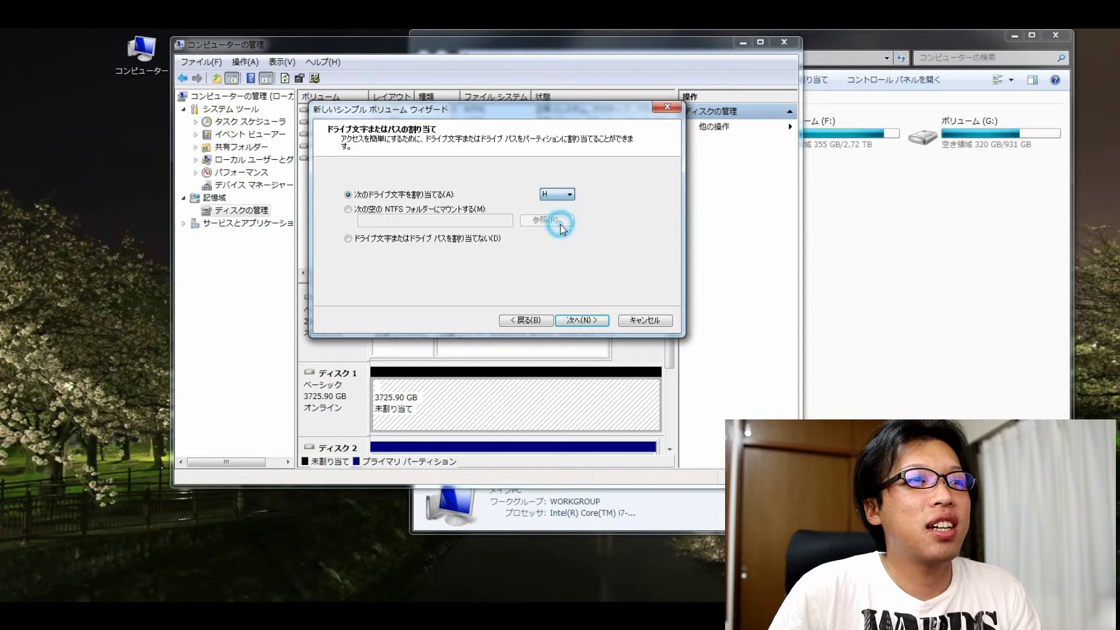
click(572, 321)
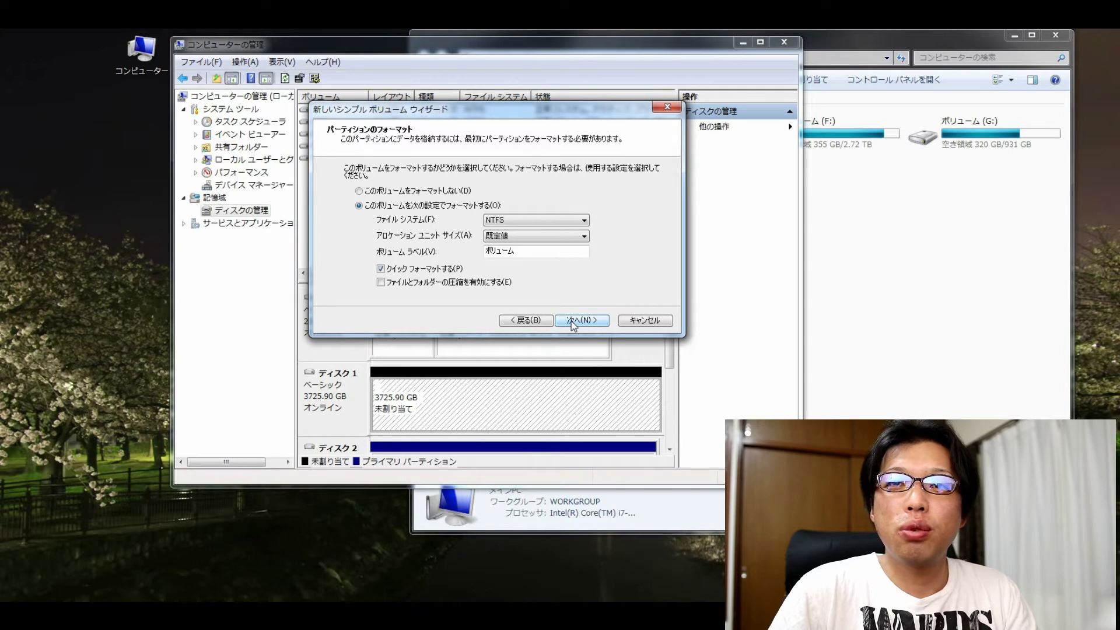
click(574, 322)
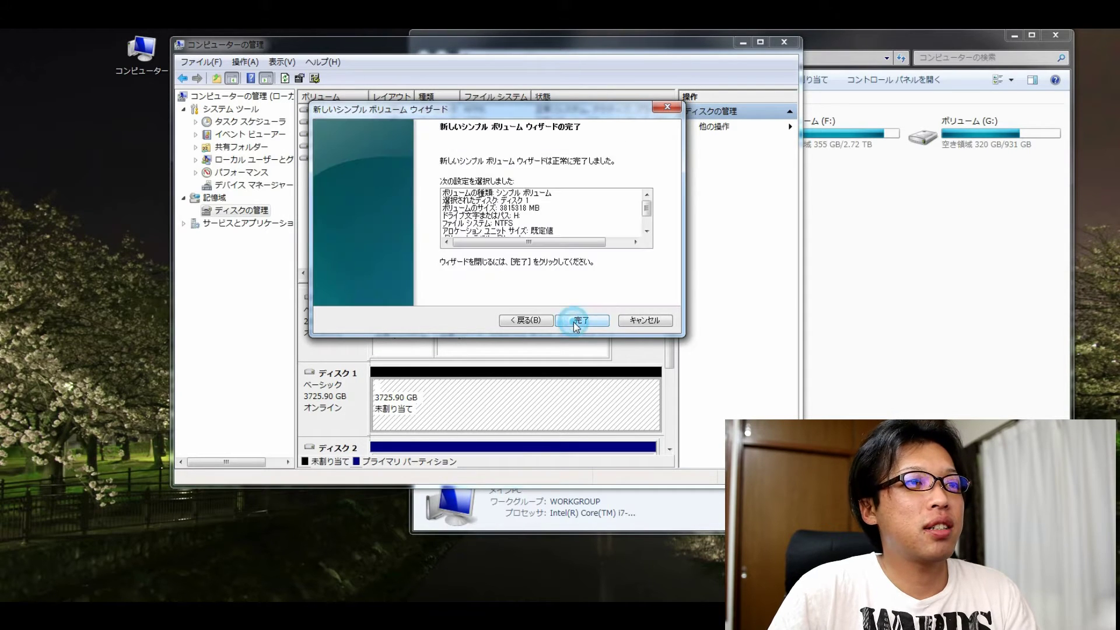
click(575, 321)
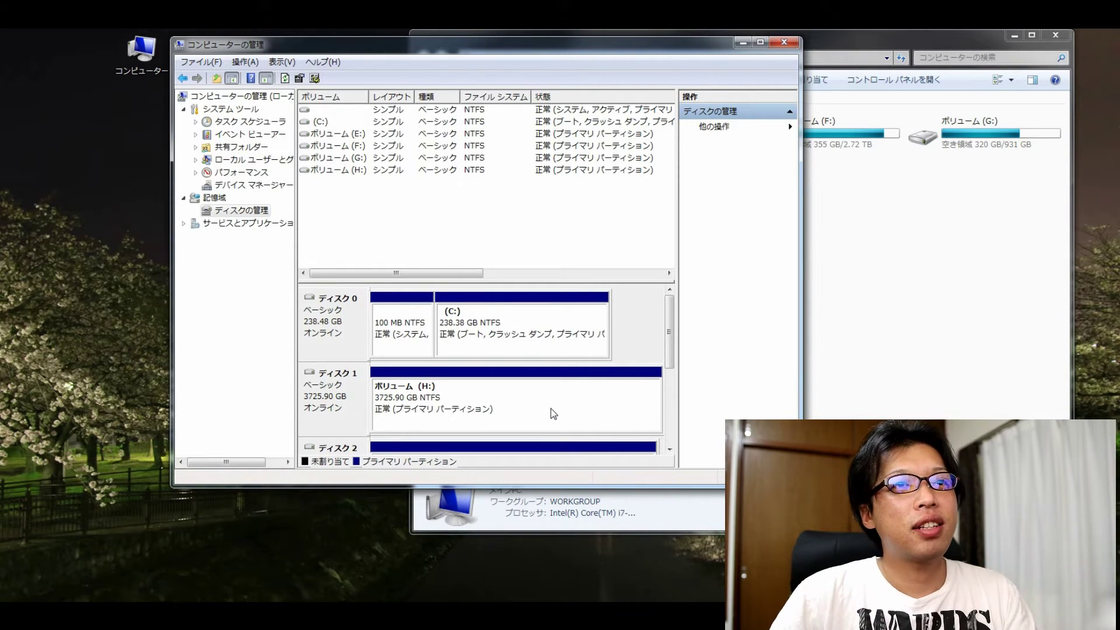
Close Computer Management, look inside the new H: volume and return to the drive overview.
click(784, 42)
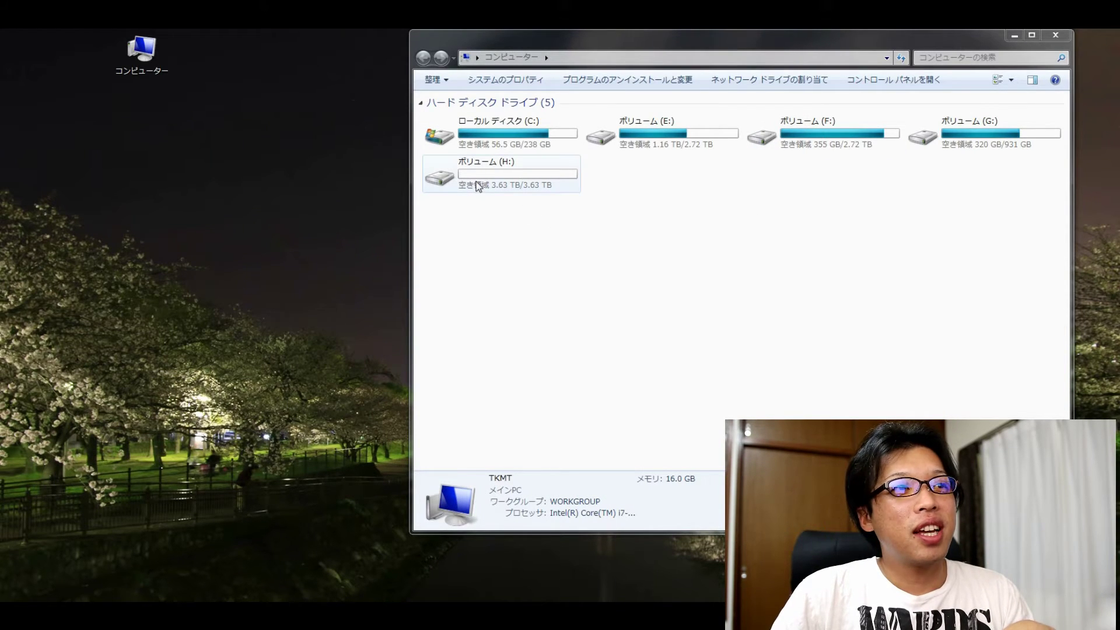
double_click(500, 179)
key(BackSpace)
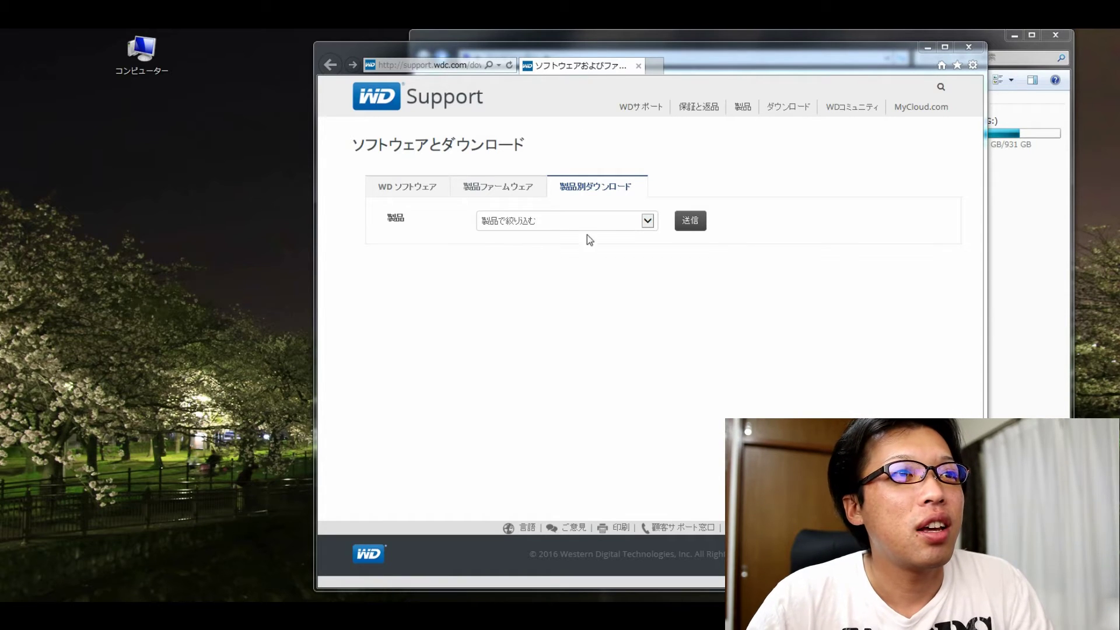
List the downloads for the WD Blue product on the WD Support page.
click(593, 221)
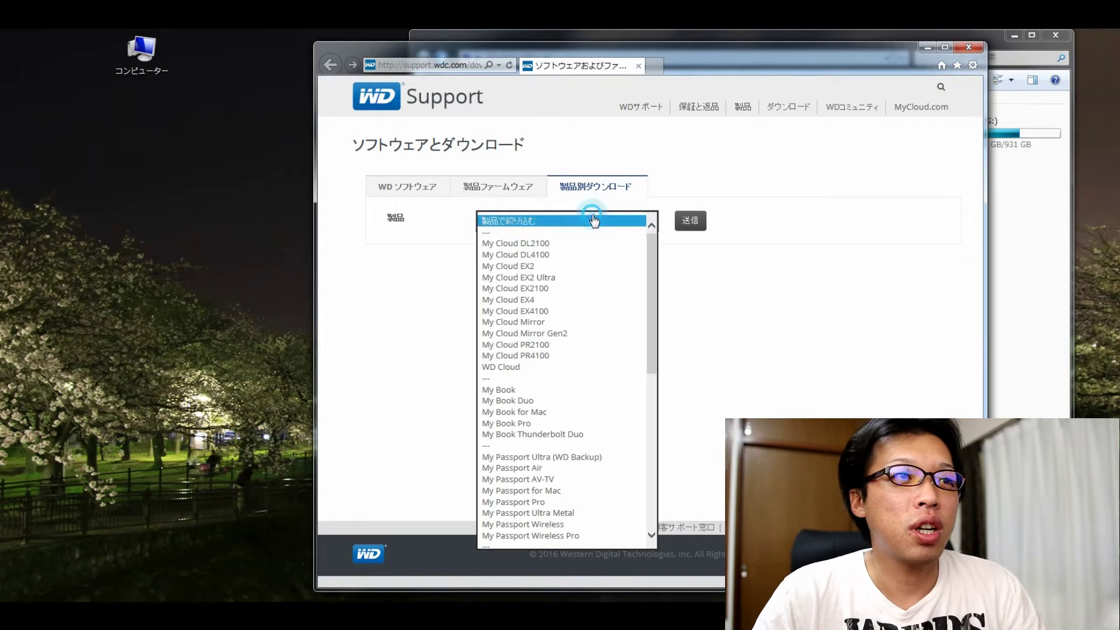
scroll(602, 373, down, 8)
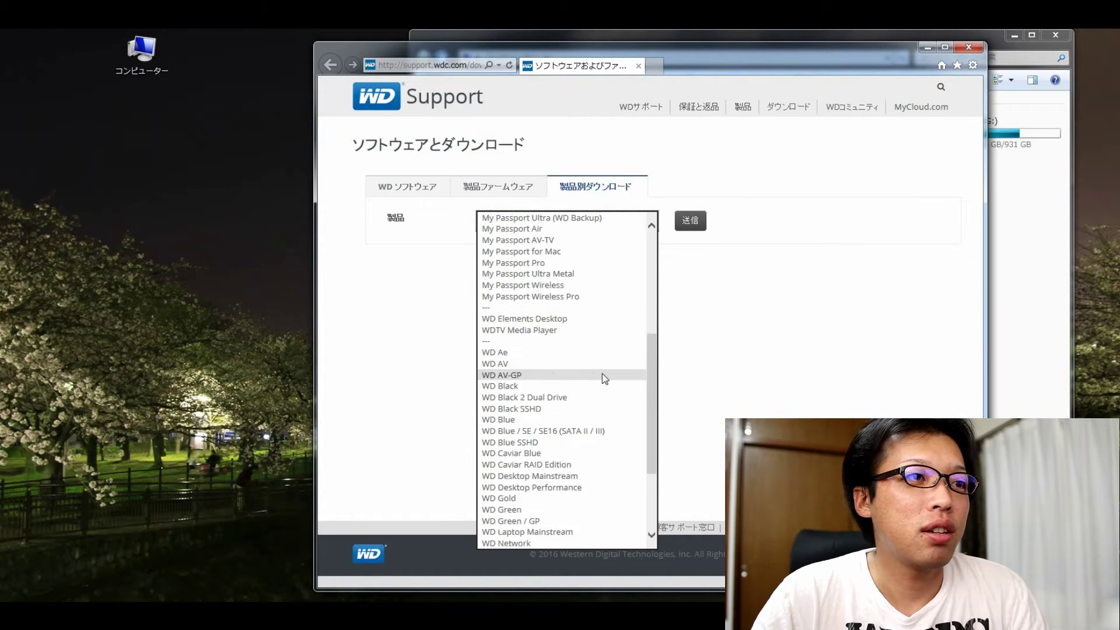
scroll(592, 496, down, 3)
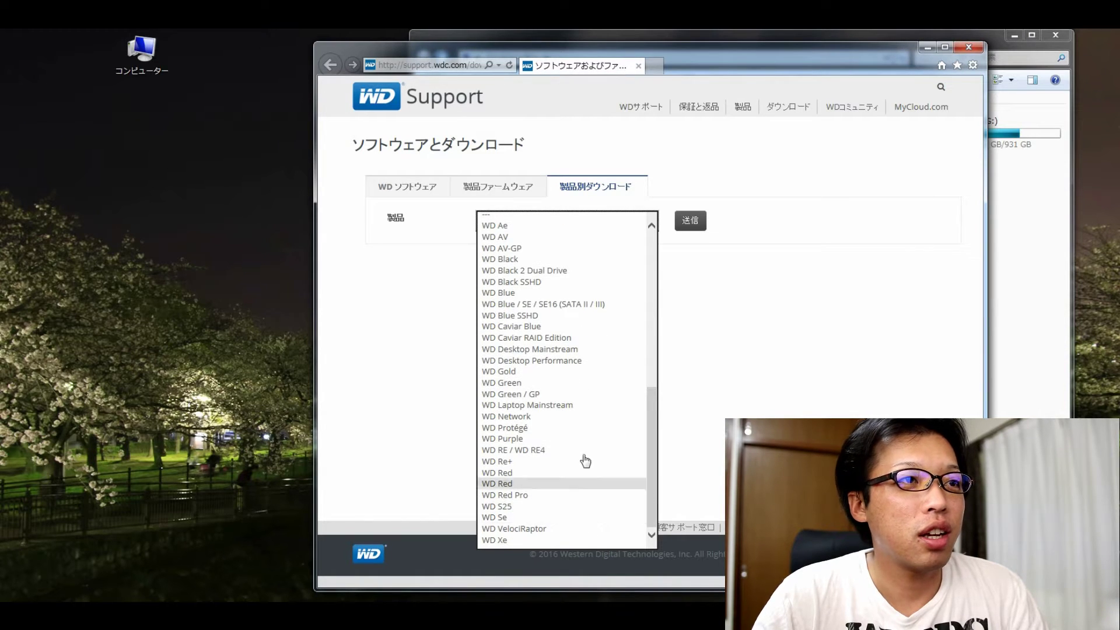
scroll(582, 457, up, 2)
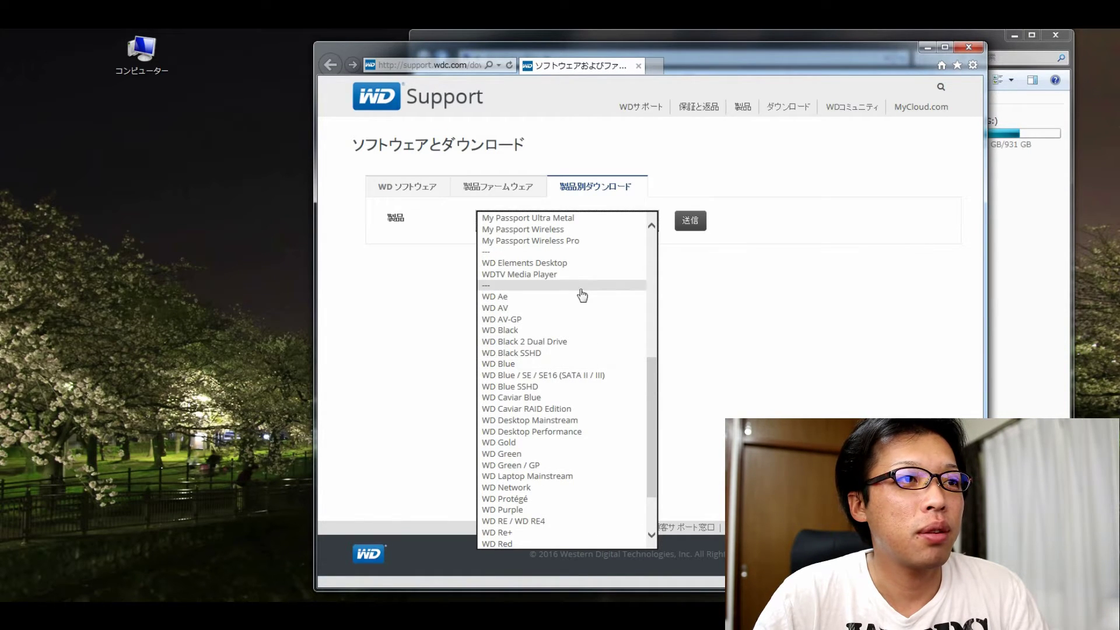
click(575, 366)
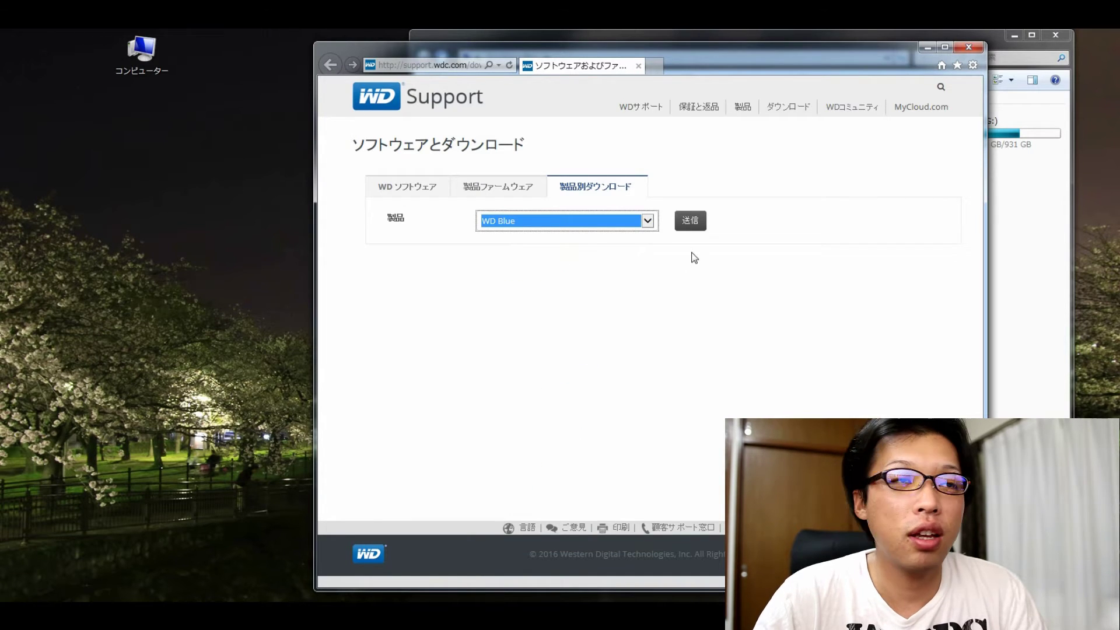
click(689, 220)
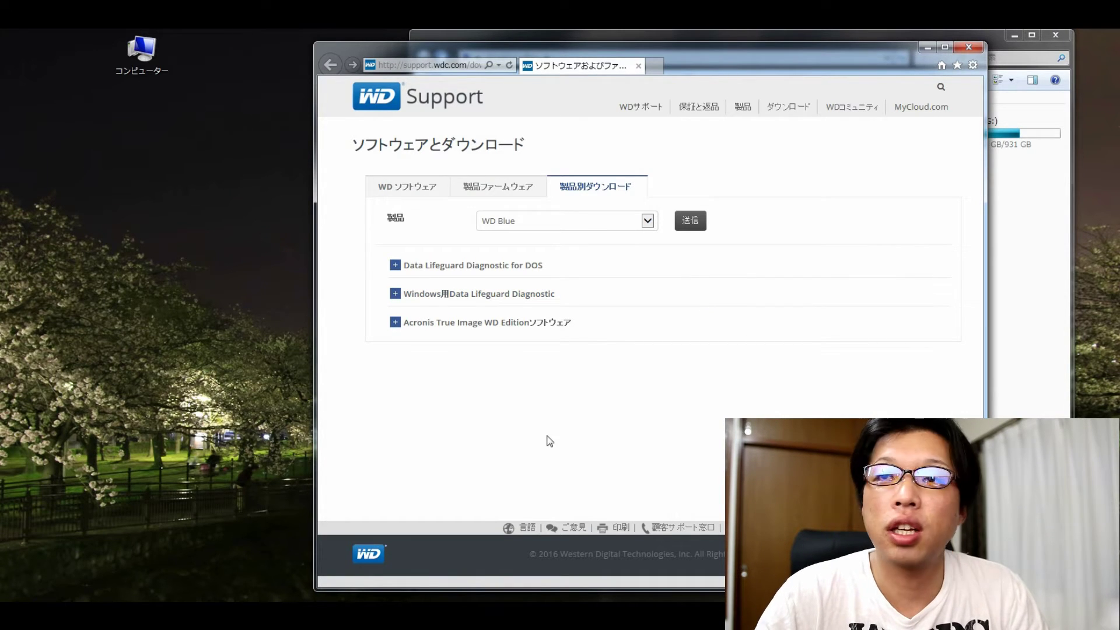
Expand the Windows Data Lifeguard Diagnostic entry, review its details and download WinDlg_v1_29.zip to the H: volume.
click(489, 298)
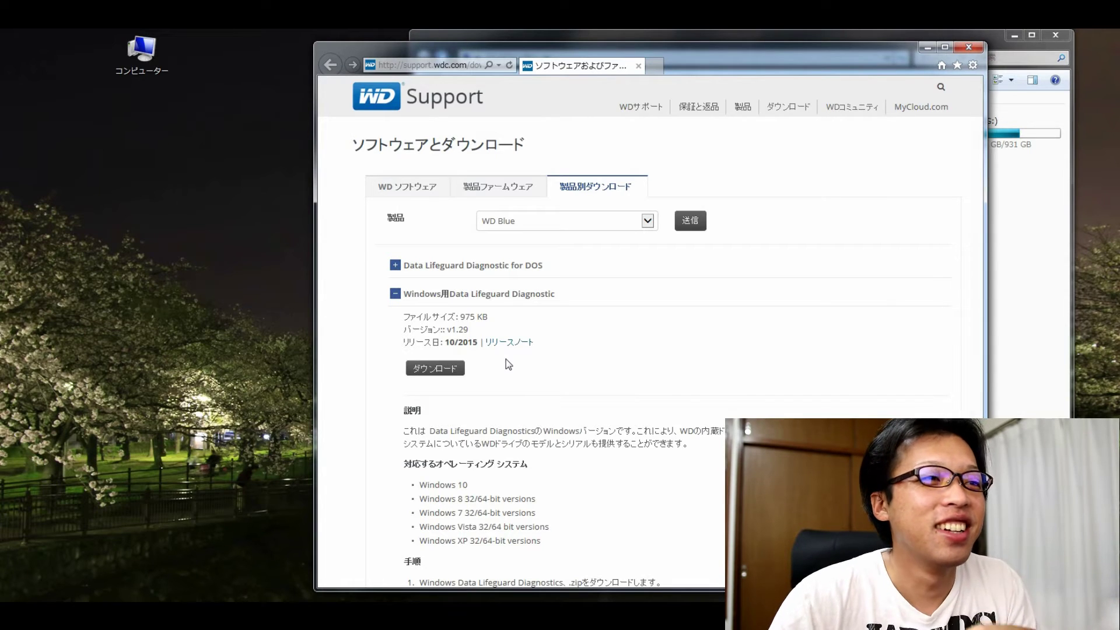
scroll(555, 423, down, 4)
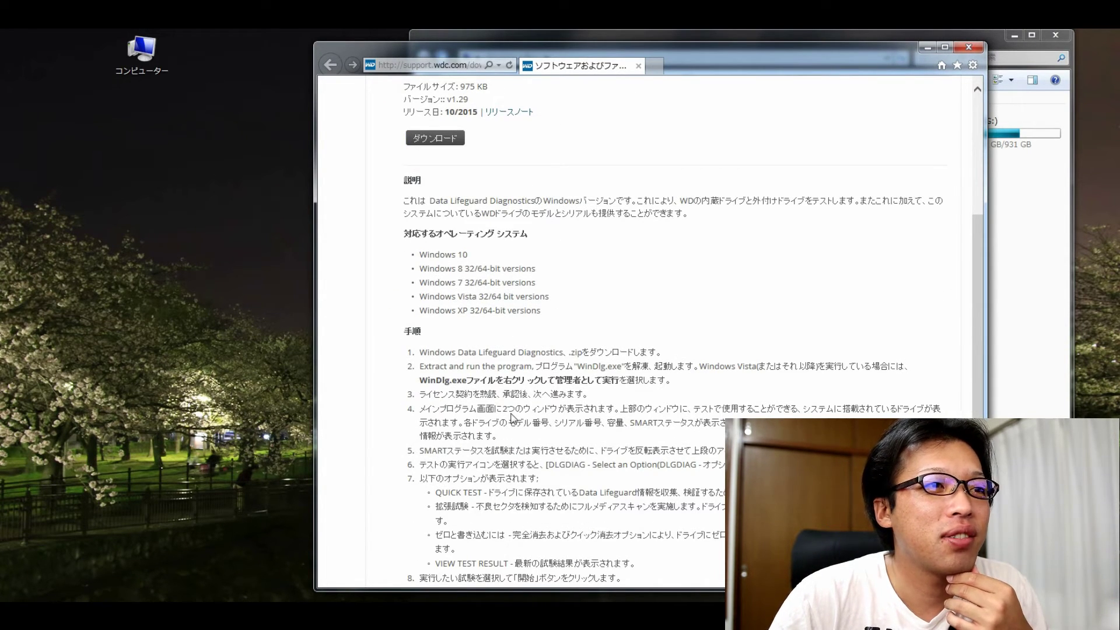
scroll(511, 414, down, 3)
scroll(512, 413, up, 6)
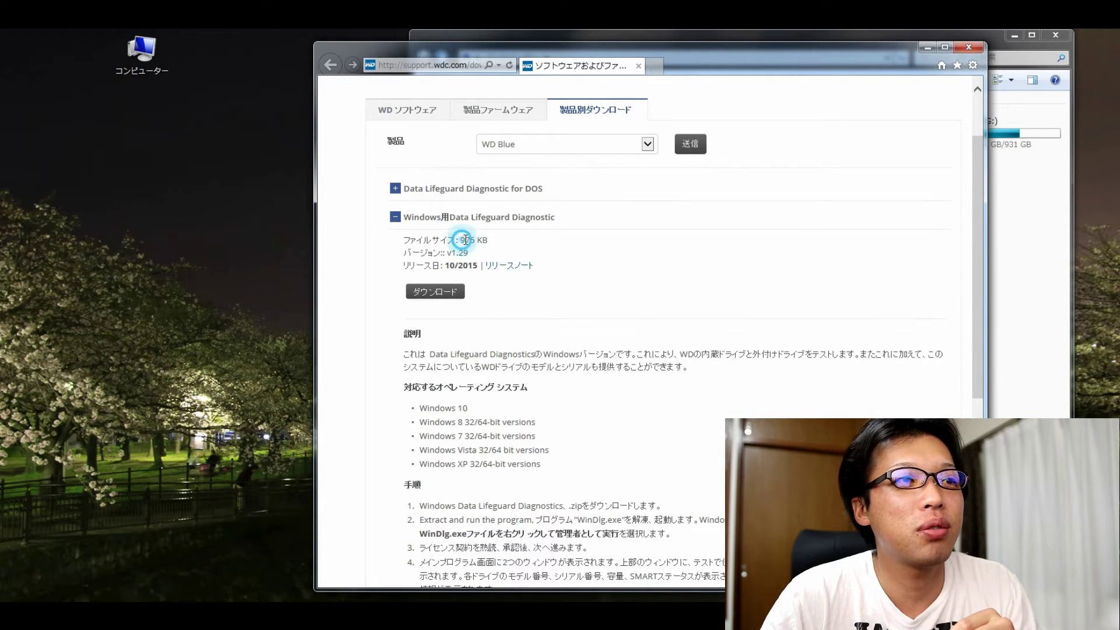
drag(460, 239, 537, 239)
click(537, 242)
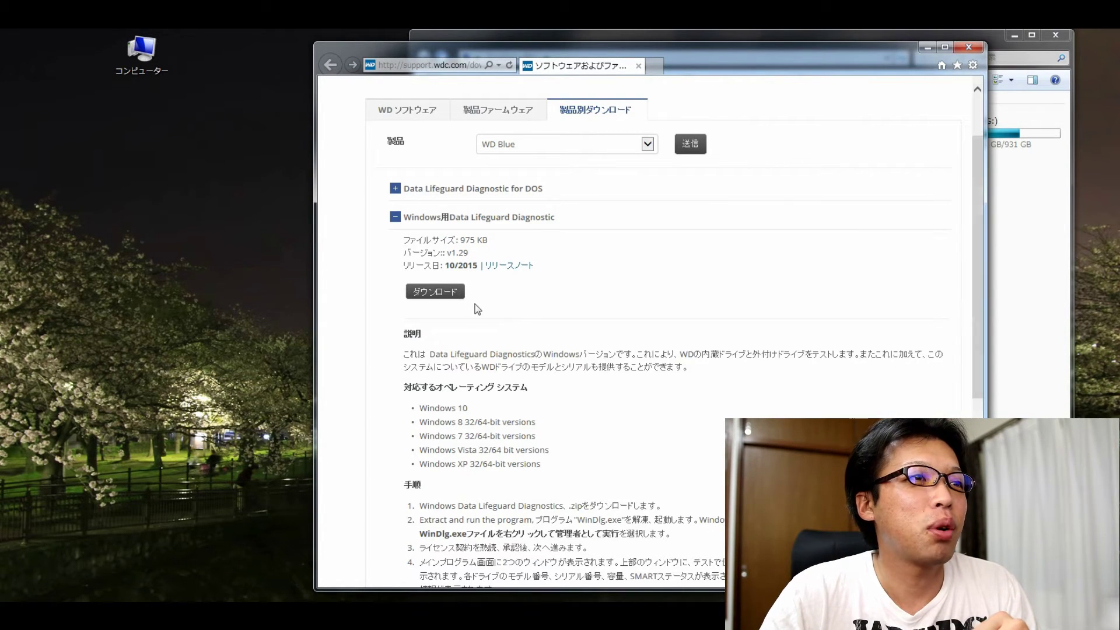
click(456, 298)
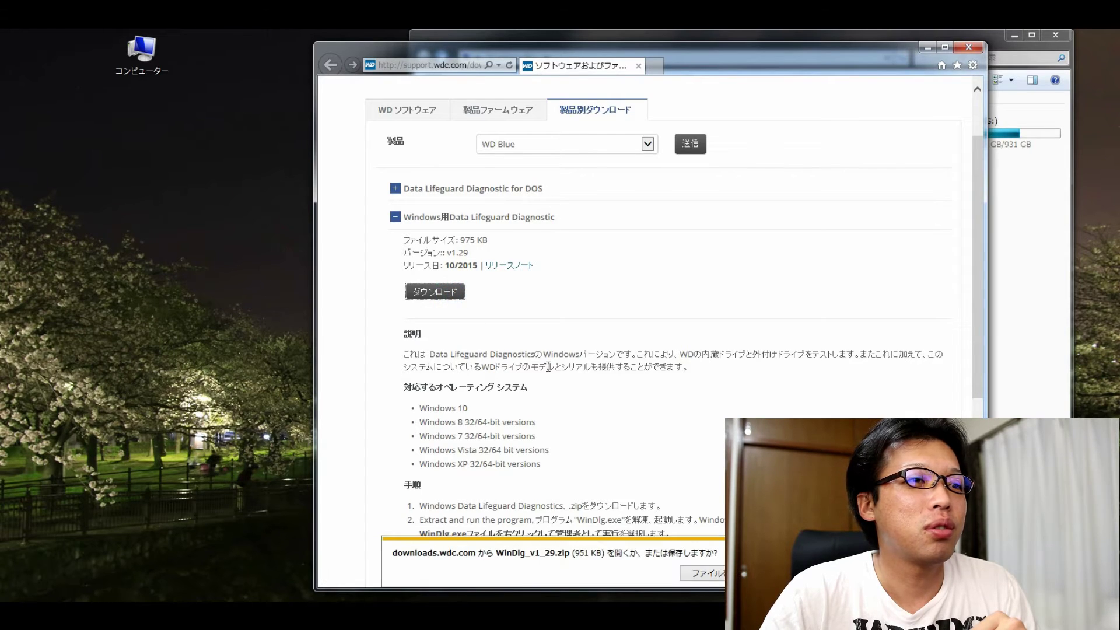
click(769, 573)
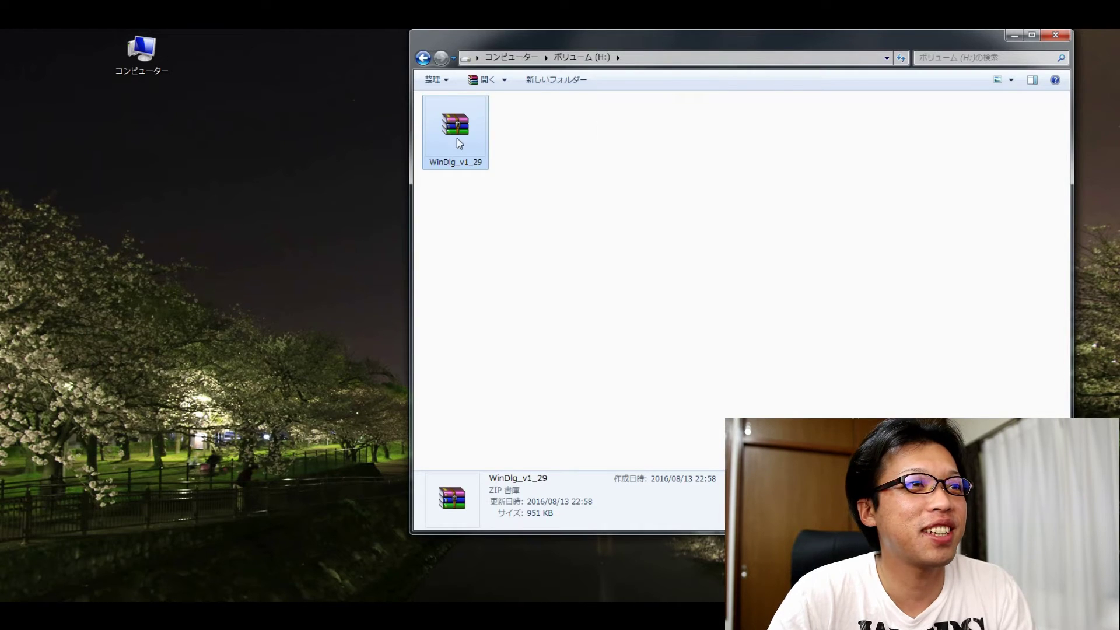
Copy the WinDlg_v1_29 archive from H: to the desktop and extract it there into a WinDlg_v1_29 folder.
drag(457, 142, 277, 113)
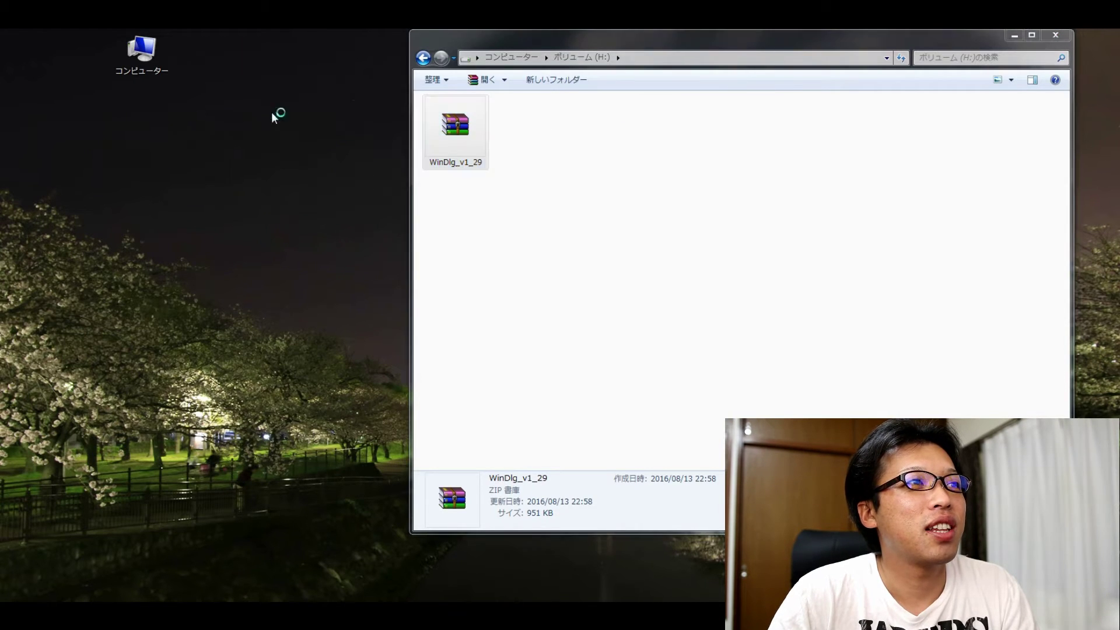
right_click(282, 52)
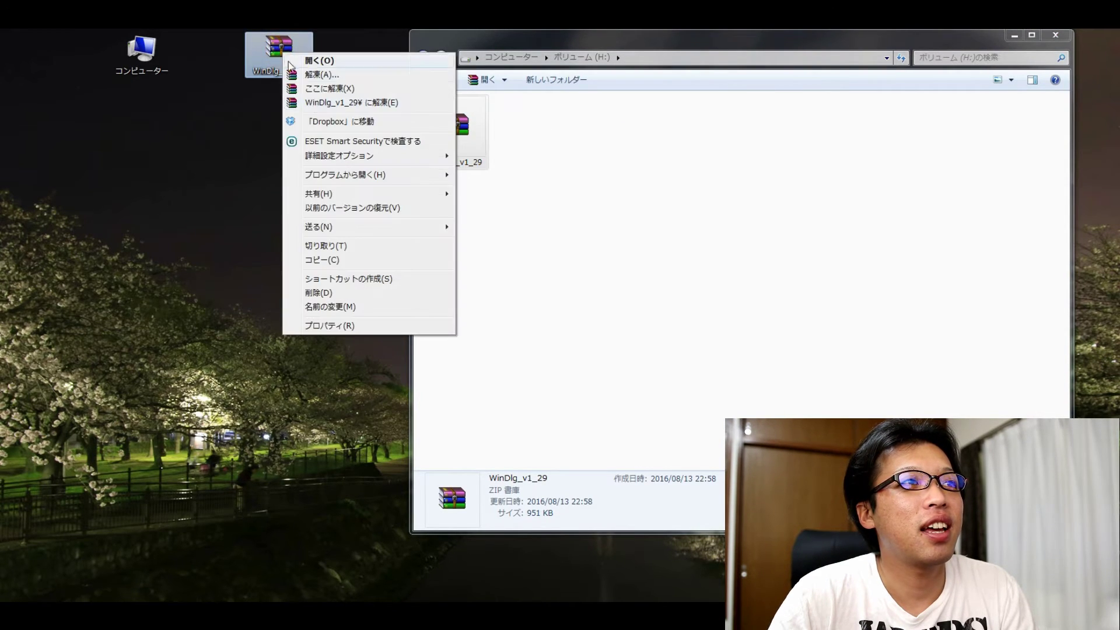
click(311, 103)
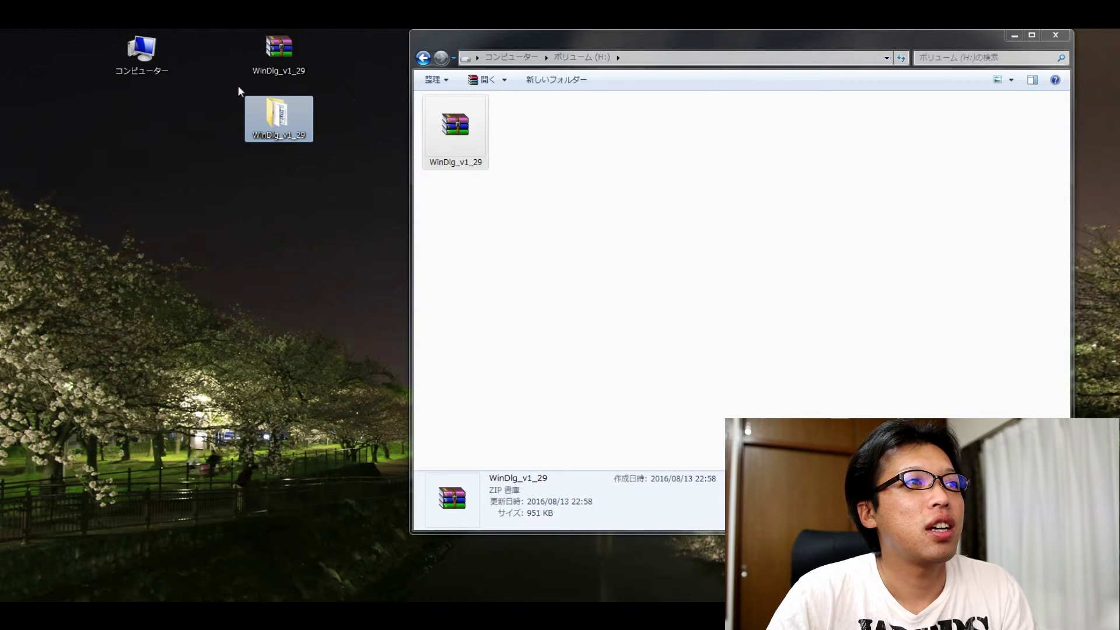
mouse_move(281, 139)
click(830, 239)
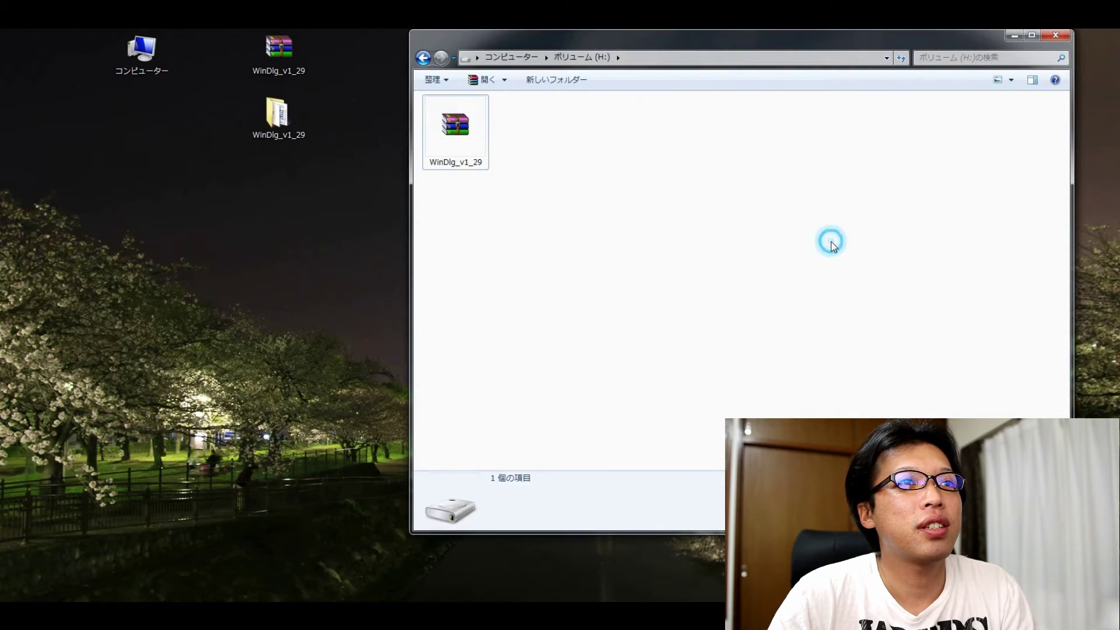
key(BackSpace)
Run the WinDlg application from the extracted desktop folder and accept its license agreement.
double_click(286, 120)
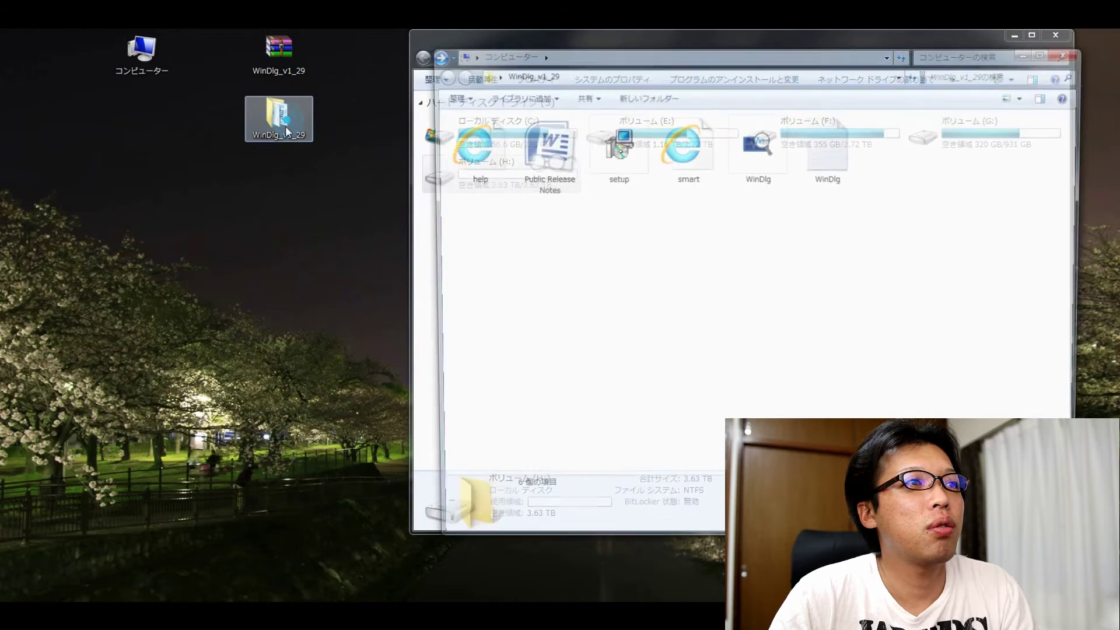
double_click(767, 163)
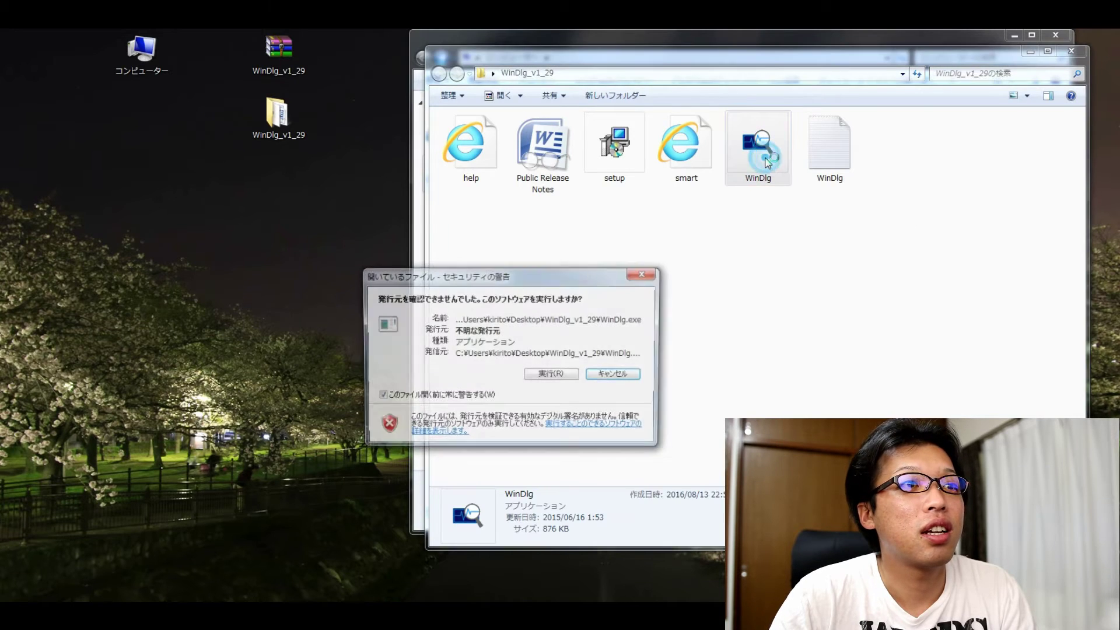
click(561, 375)
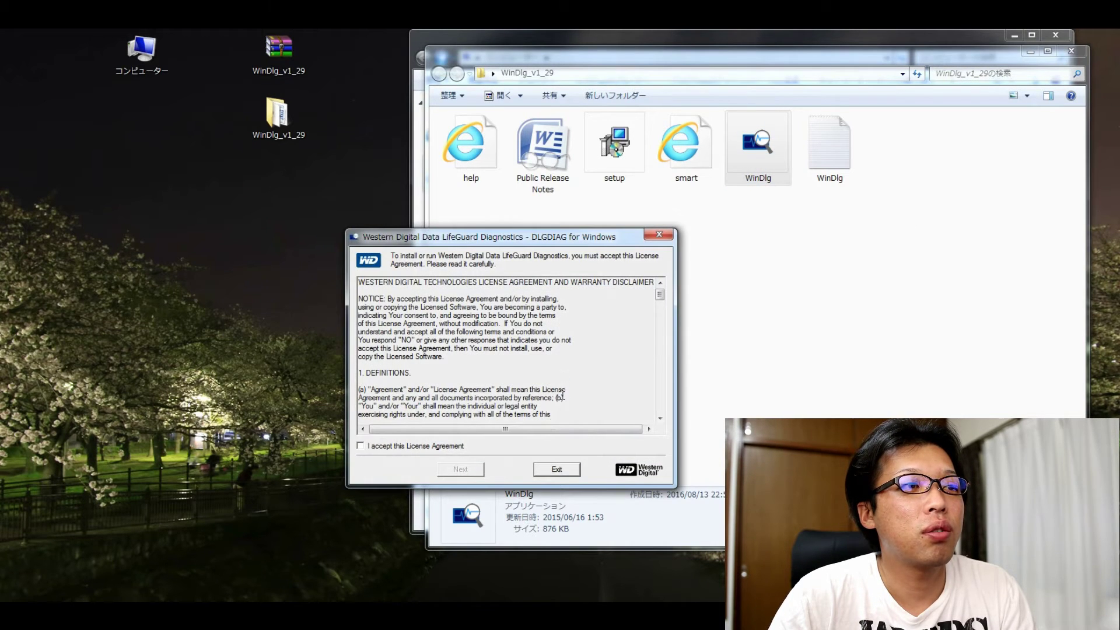
click(455, 447)
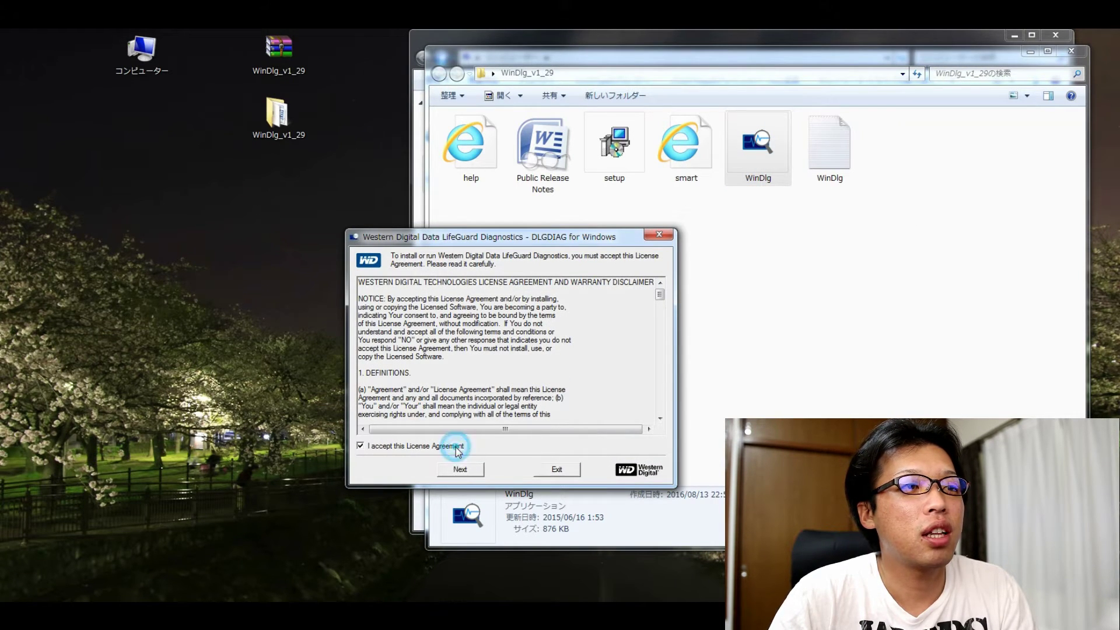
click(446, 472)
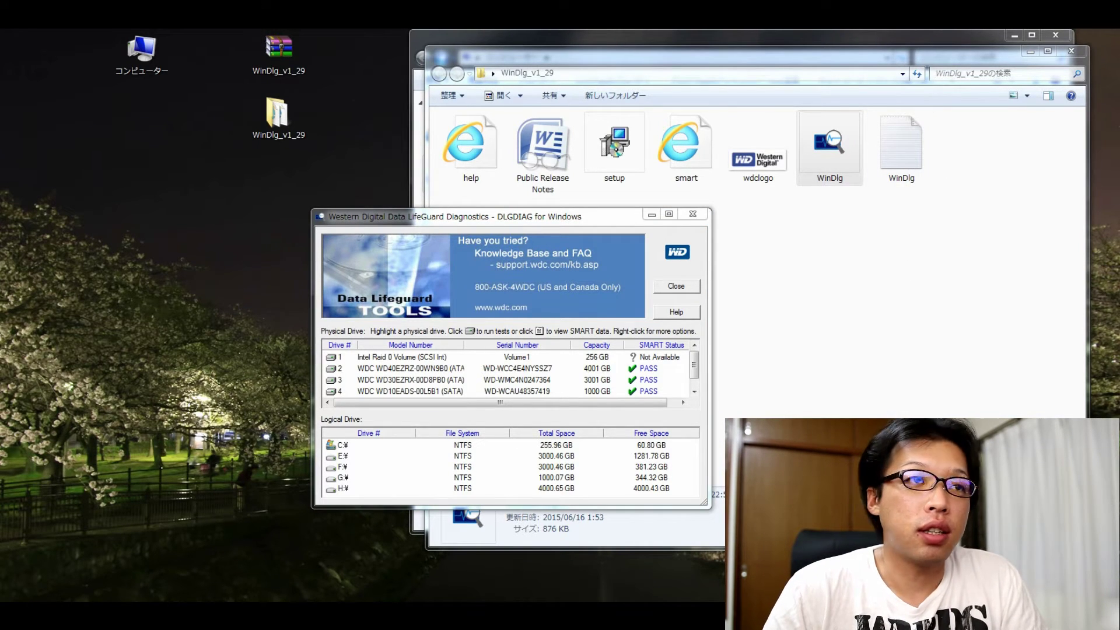
Close the extracted folder and select the 4001 GB WDC WD40EZRZ drive in the diagnostics' physical drive list.
click(1066, 51)
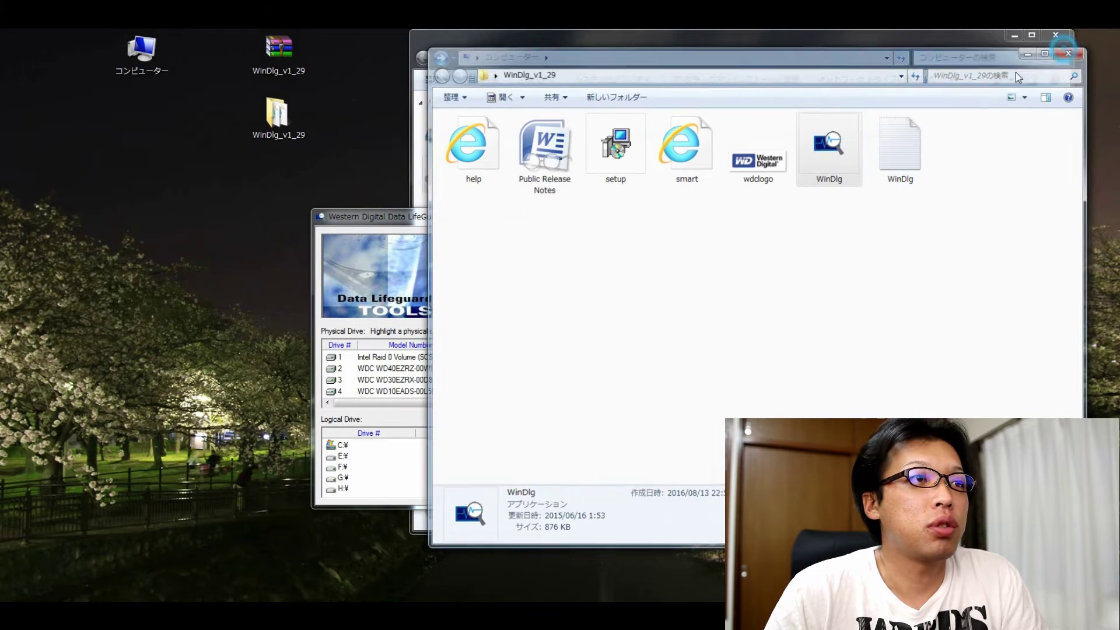
drag(569, 225, 532, 316)
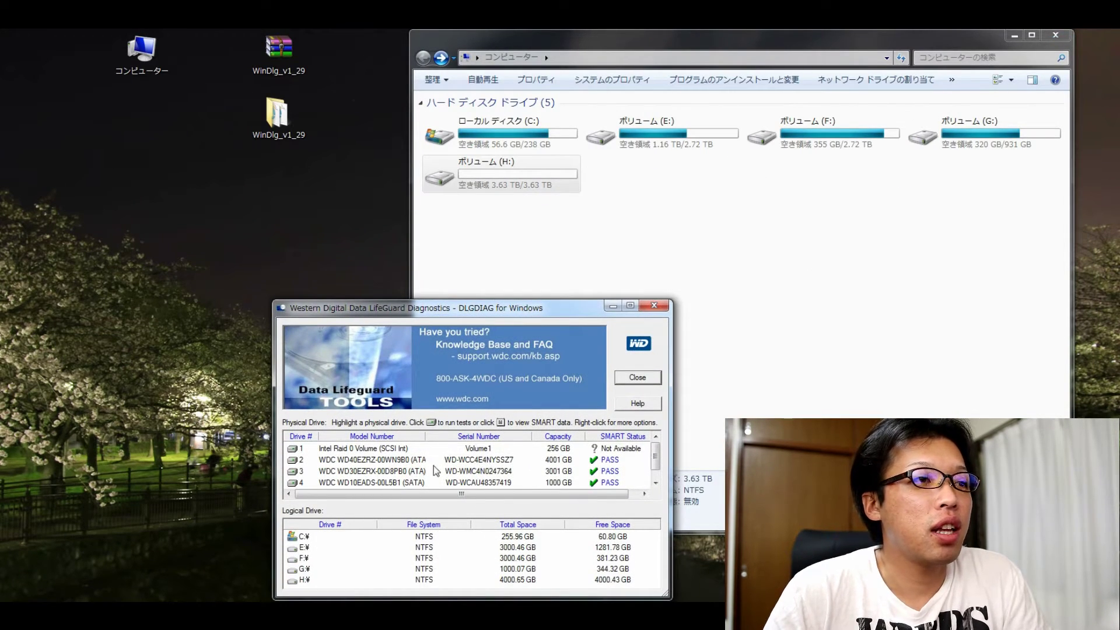
click(408, 461)
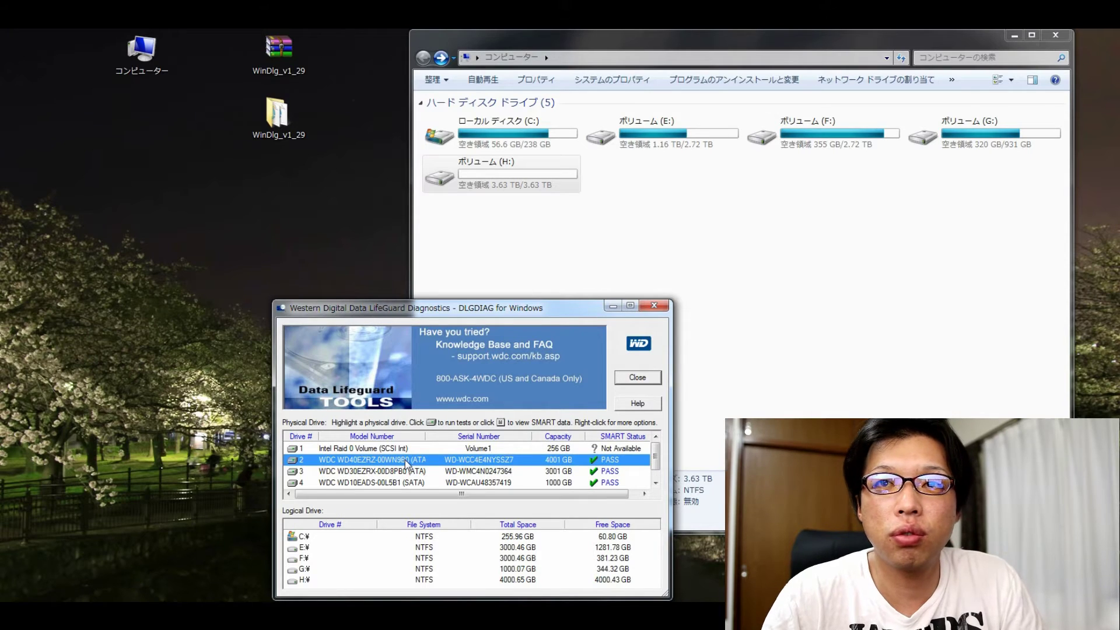
click(404, 473)
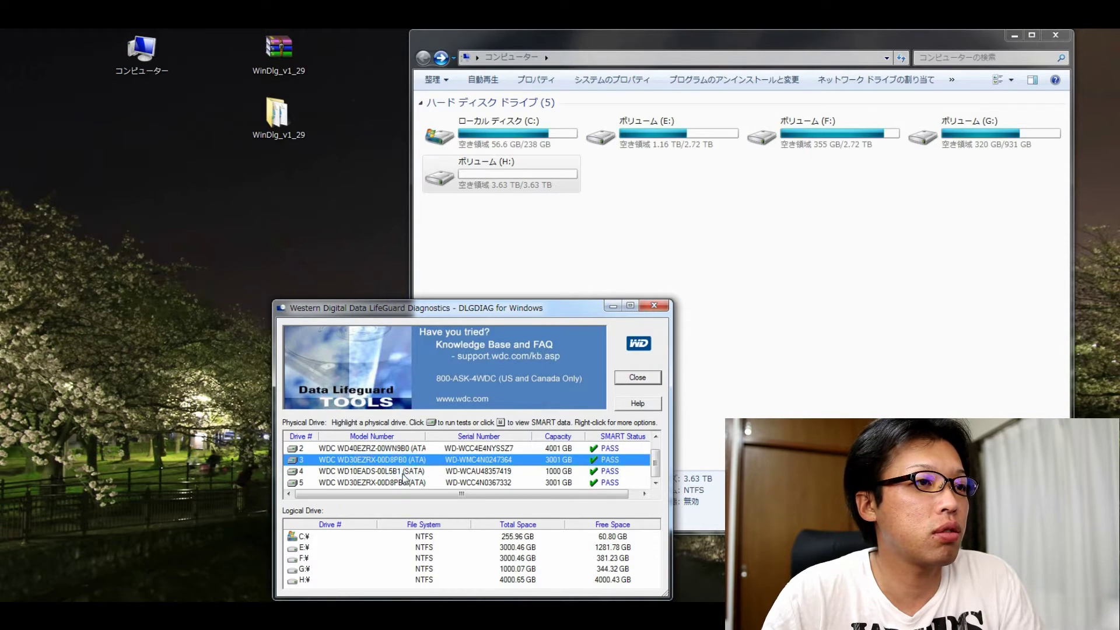
click(403, 460)
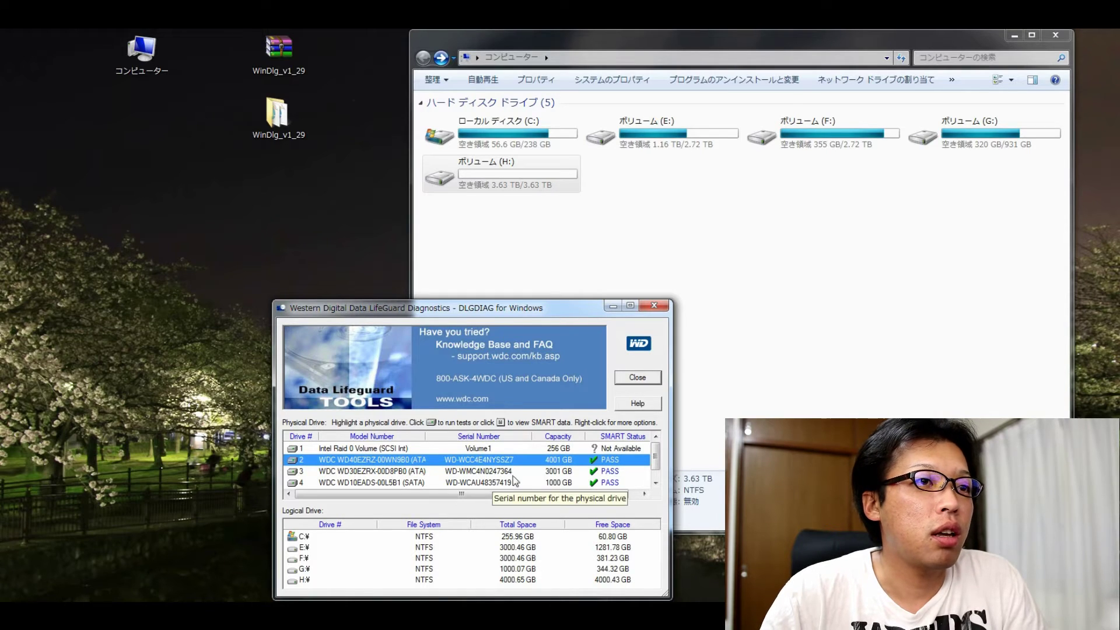
Run the Quick Test on the WDC WD40EZRZ drive and close the test options when it finishes.
right_click(416, 462)
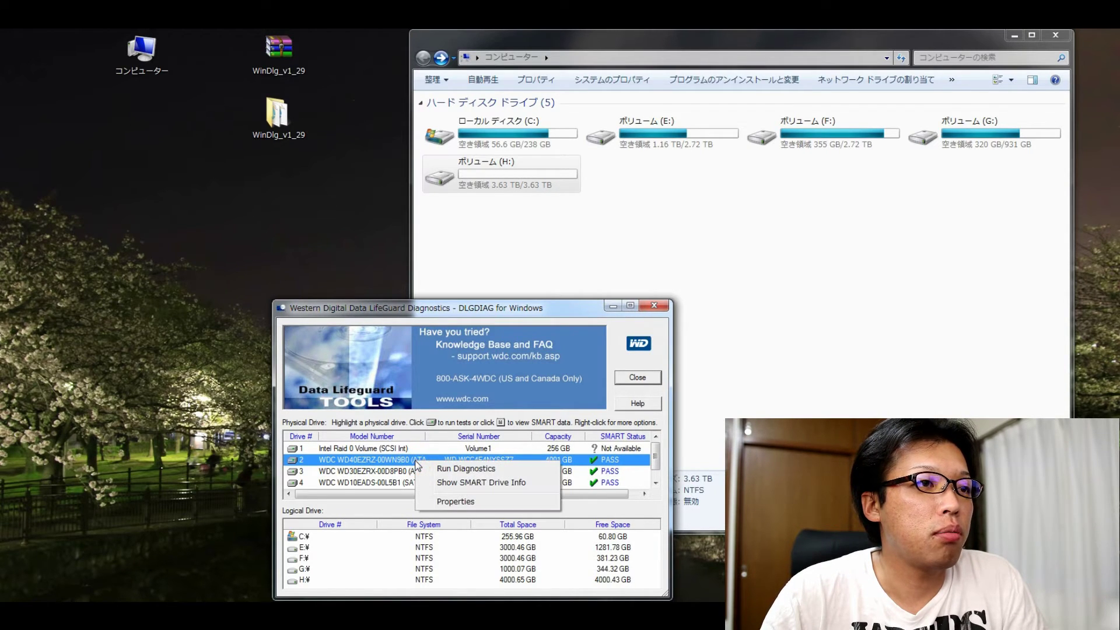
click(449, 469)
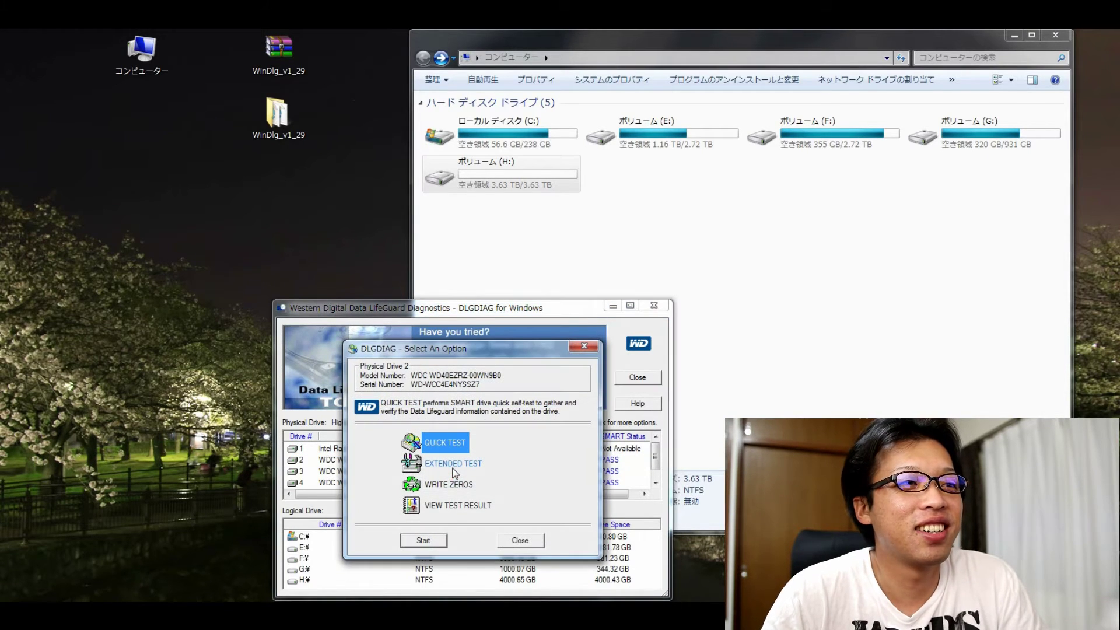
drag(491, 352, 702, 232)
drag(578, 213, 414, 209)
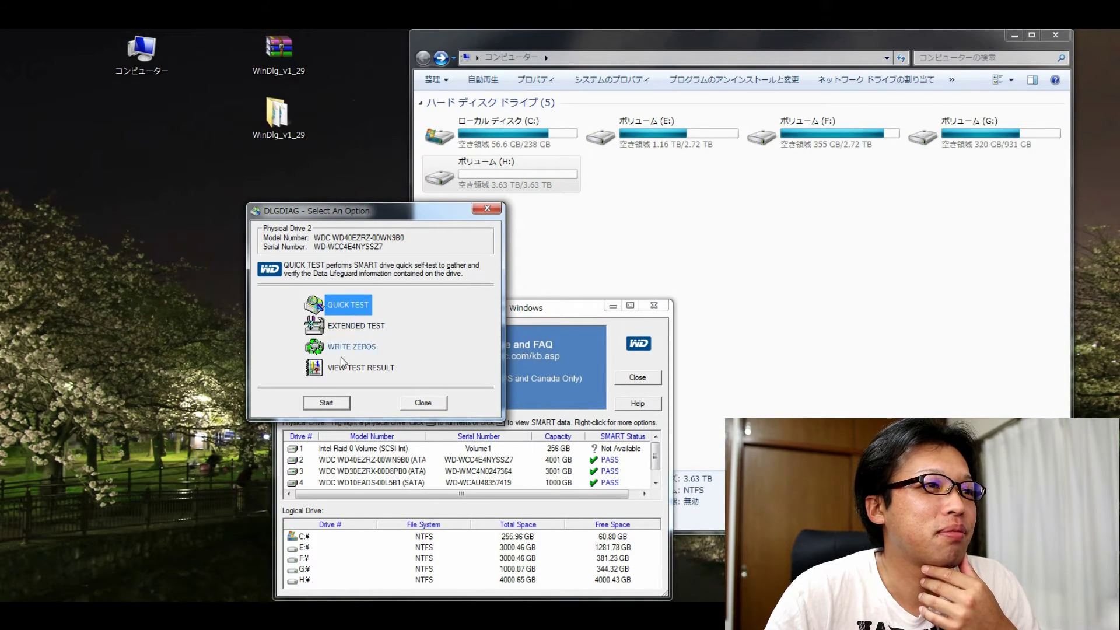
click(340, 404)
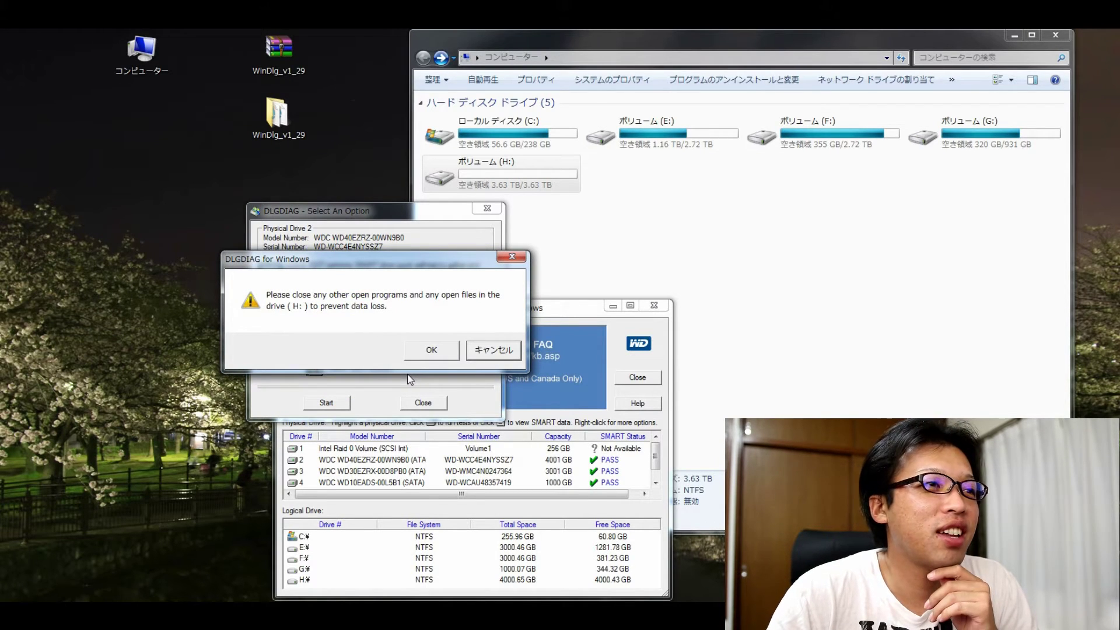
click(425, 357)
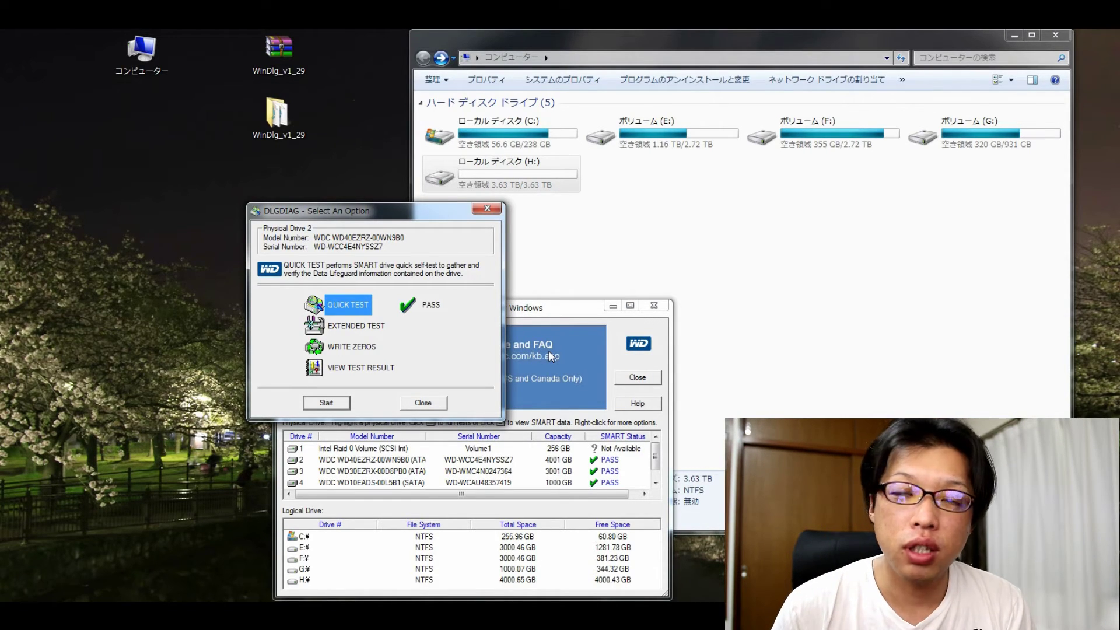
click(423, 403)
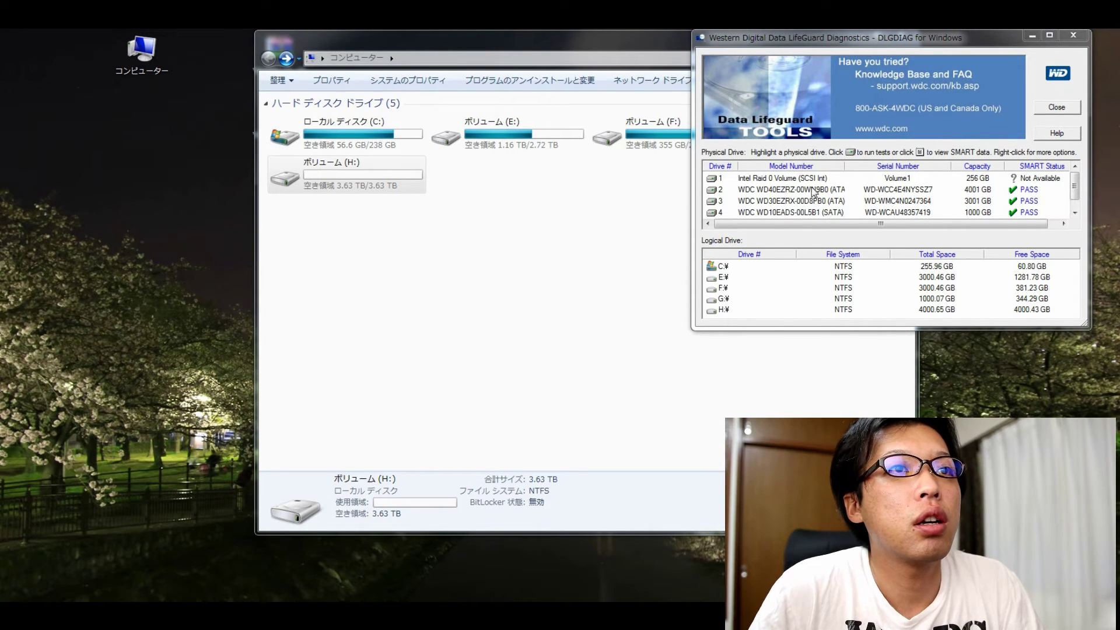
Reopen the diagnostics options for the WDC WD40EZRZ drive and select Extended Test.
click(774, 190)
right_click(775, 190)
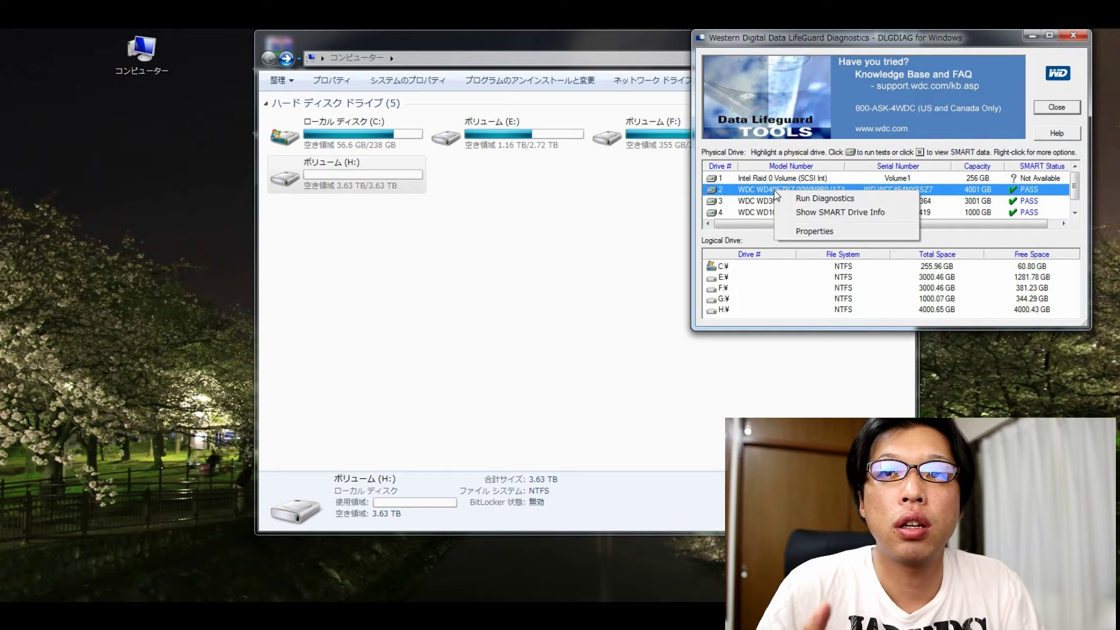
click(819, 199)
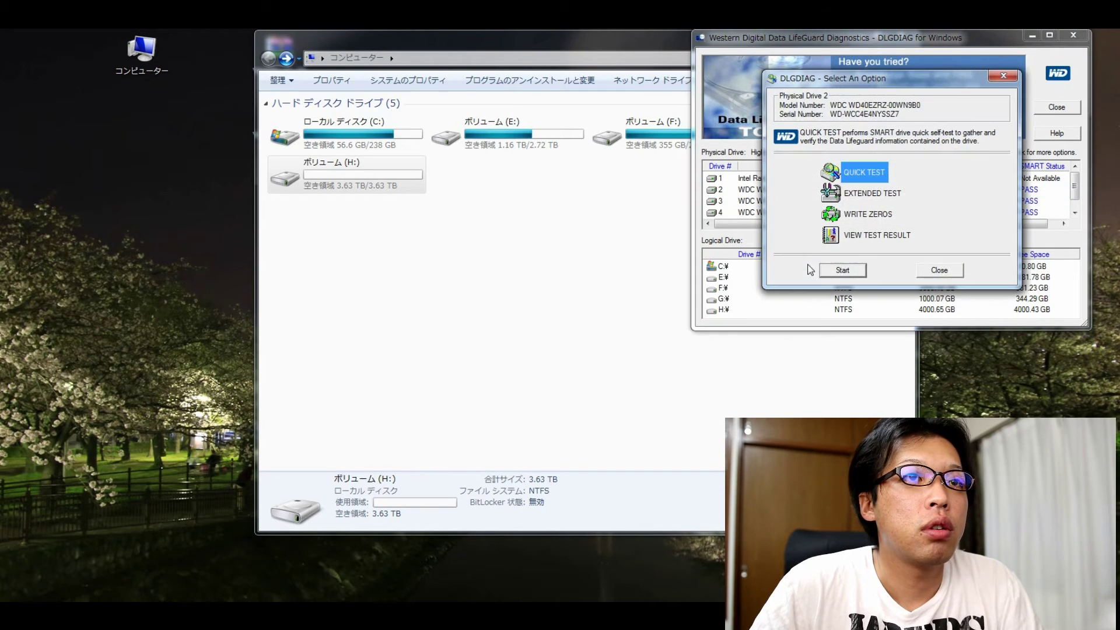
click(876, 191)
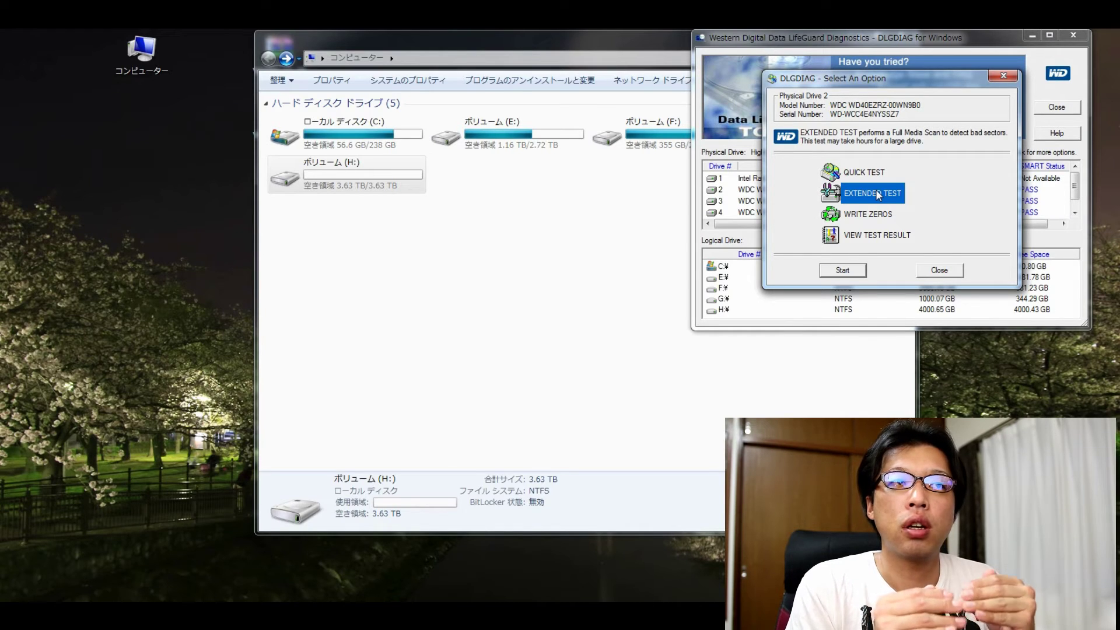
Open the format settings of the H: volume, turn off Quick Format and close them without formatting.
click(491, 247)
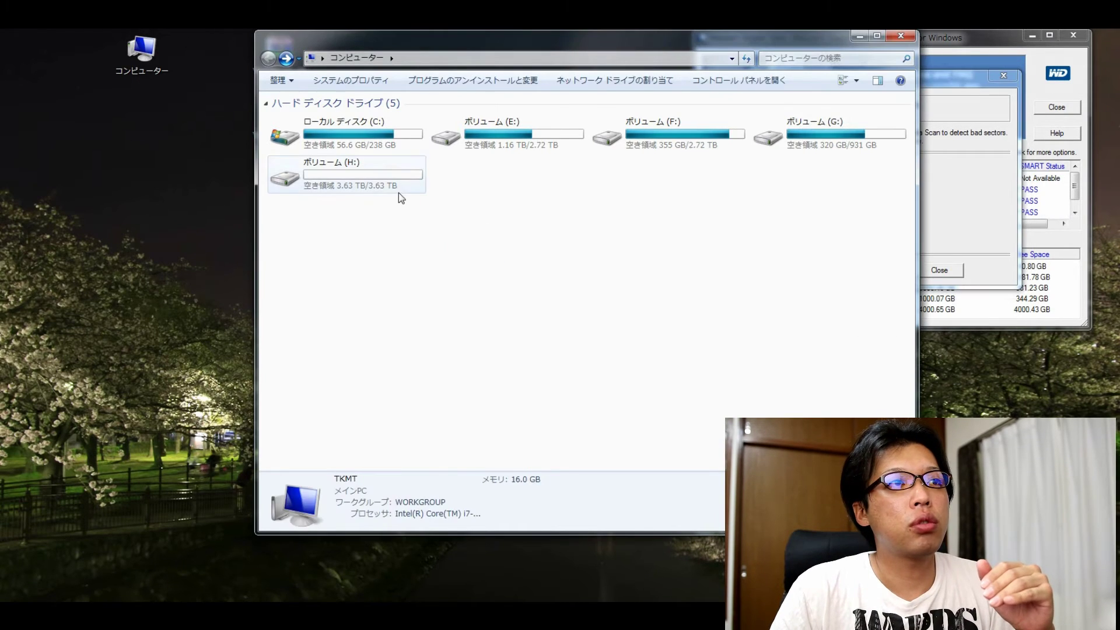
right_click(397, 193)
click(437, 370)
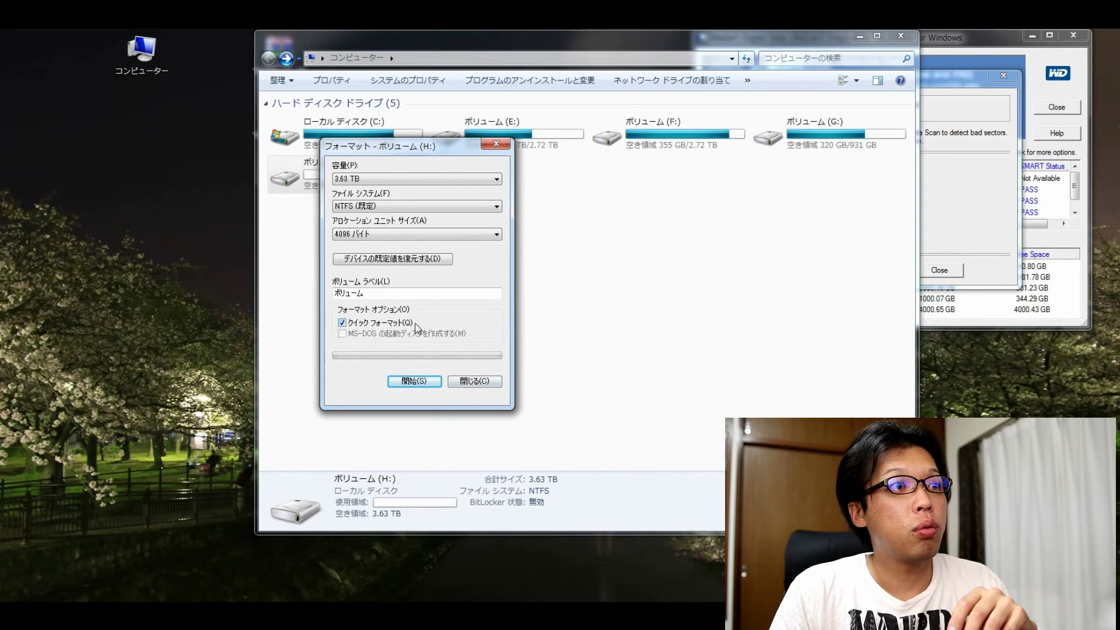
click(372, 324)
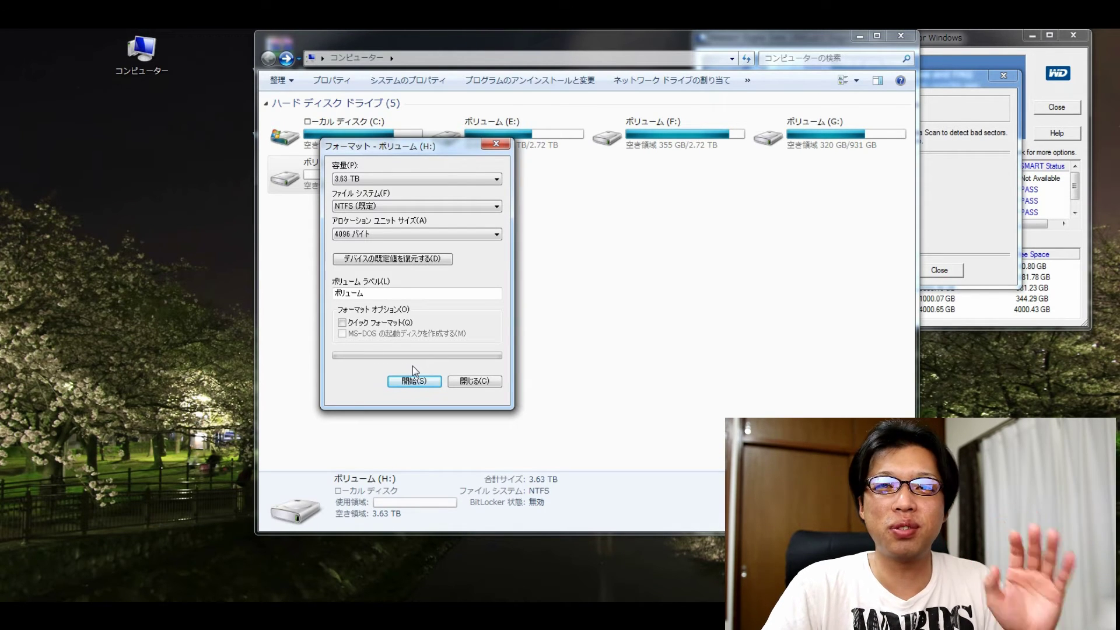
click(468, 385)
click(1006, 230)
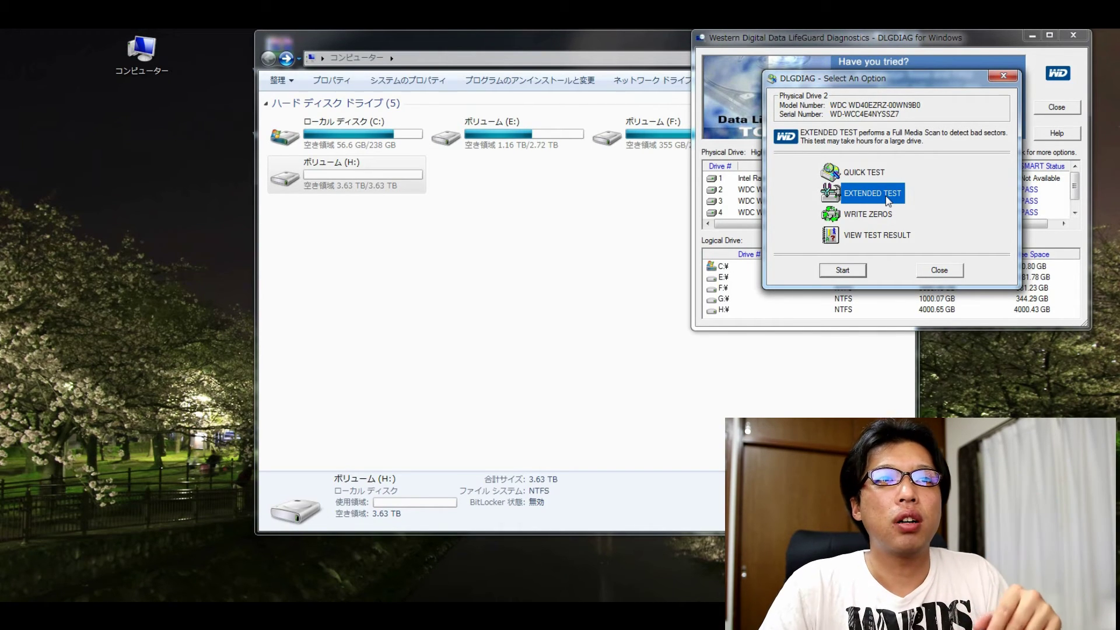
View the Write Zeros description, then try starting the Extended Test and cancel at the data-loss warning.
click(875, 215)
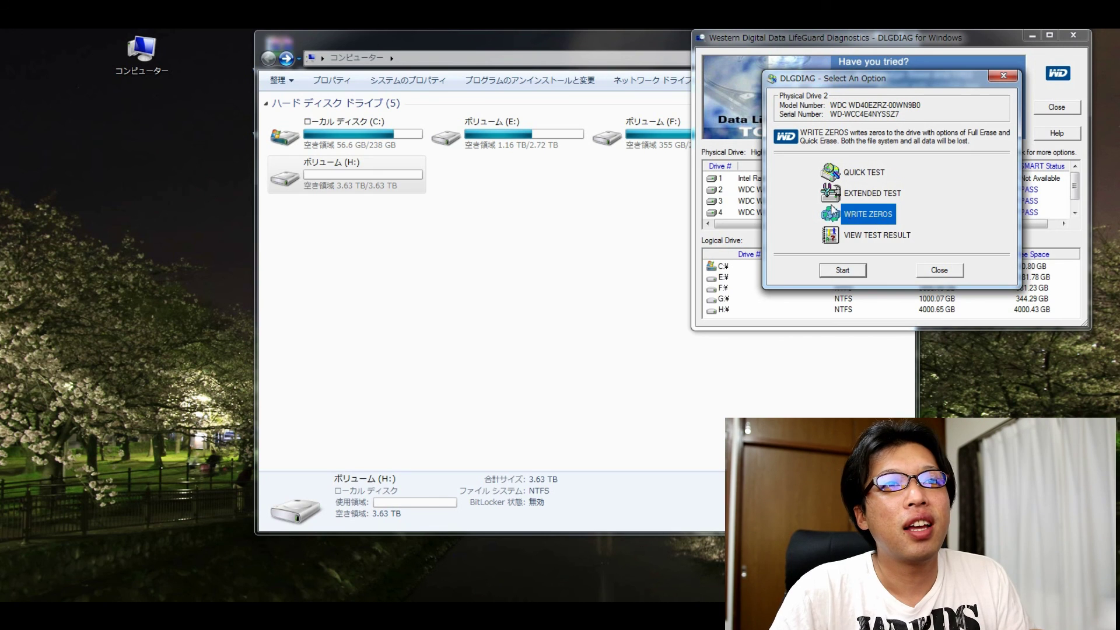
click(875, 193)
double_click(879, 191)
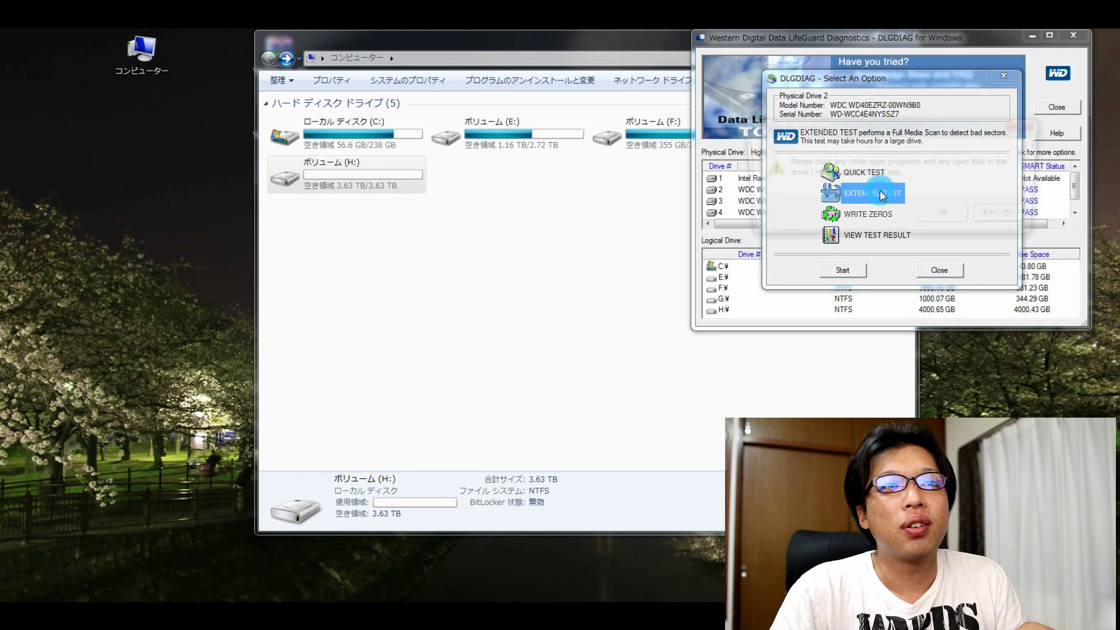
click(1005, 218)
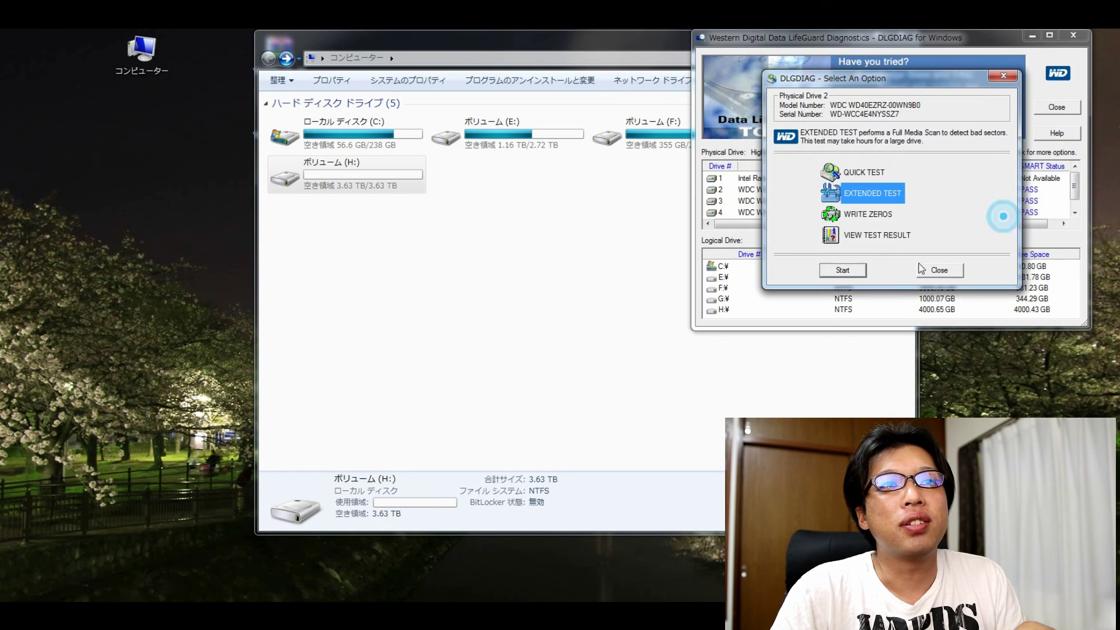